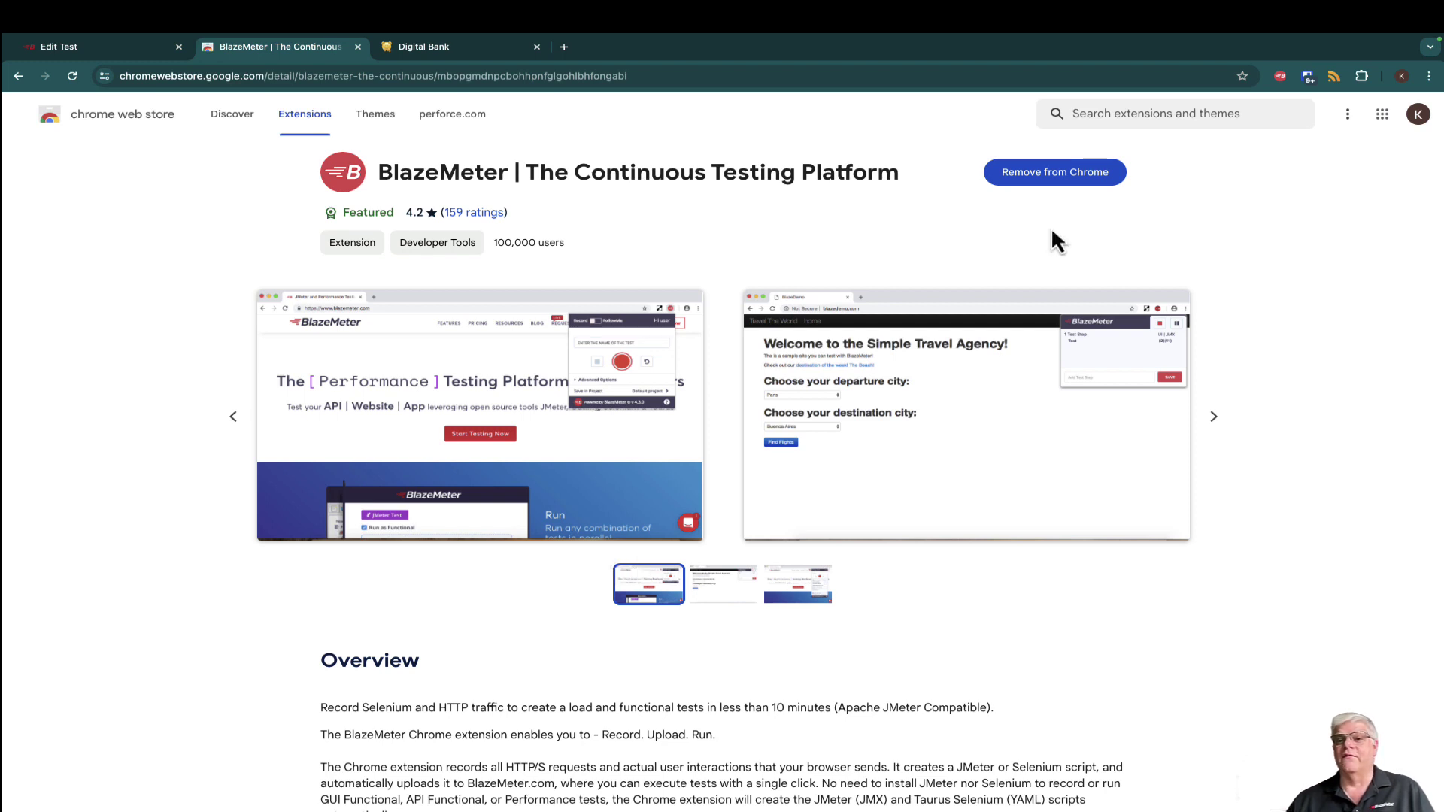
Start recording the LOGIN TEST script in the BlazeMeter extension from the Digital Bank login page
{"action": "left_click", "coordinate": [1282, 78]}
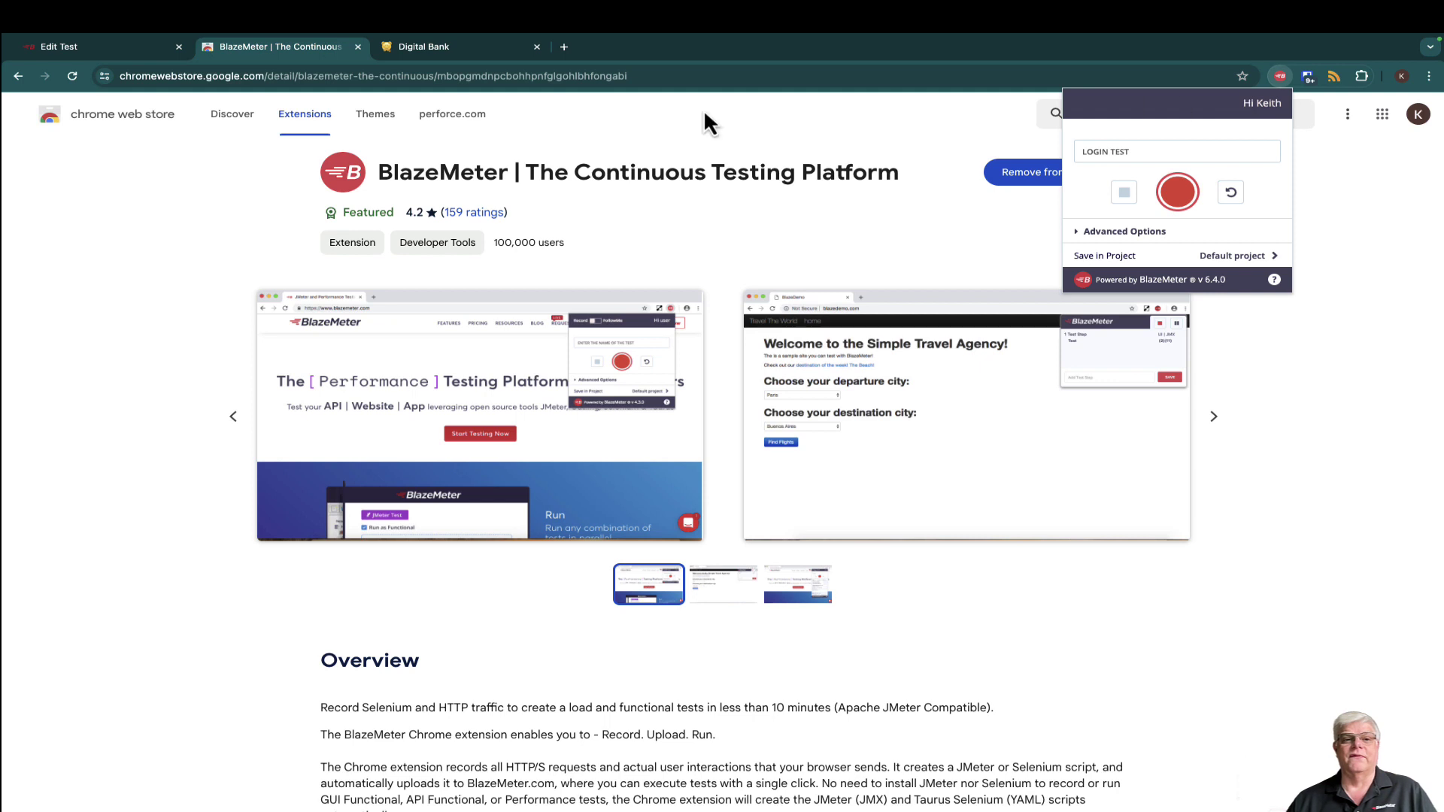
{"action": "left_click", "coordinate": [493, 55]}
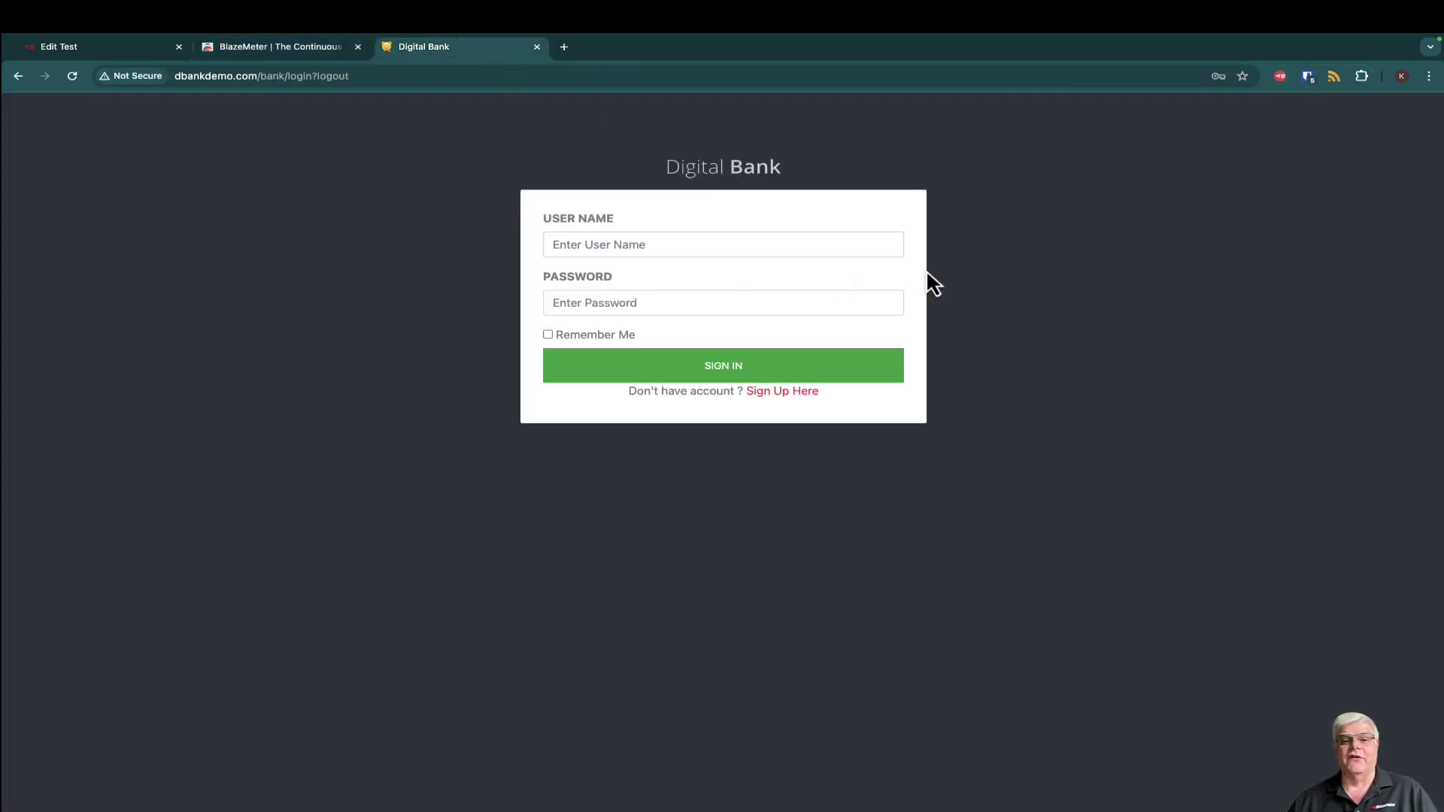
{"action": "left_click", "coordinate": [1281, 77]}
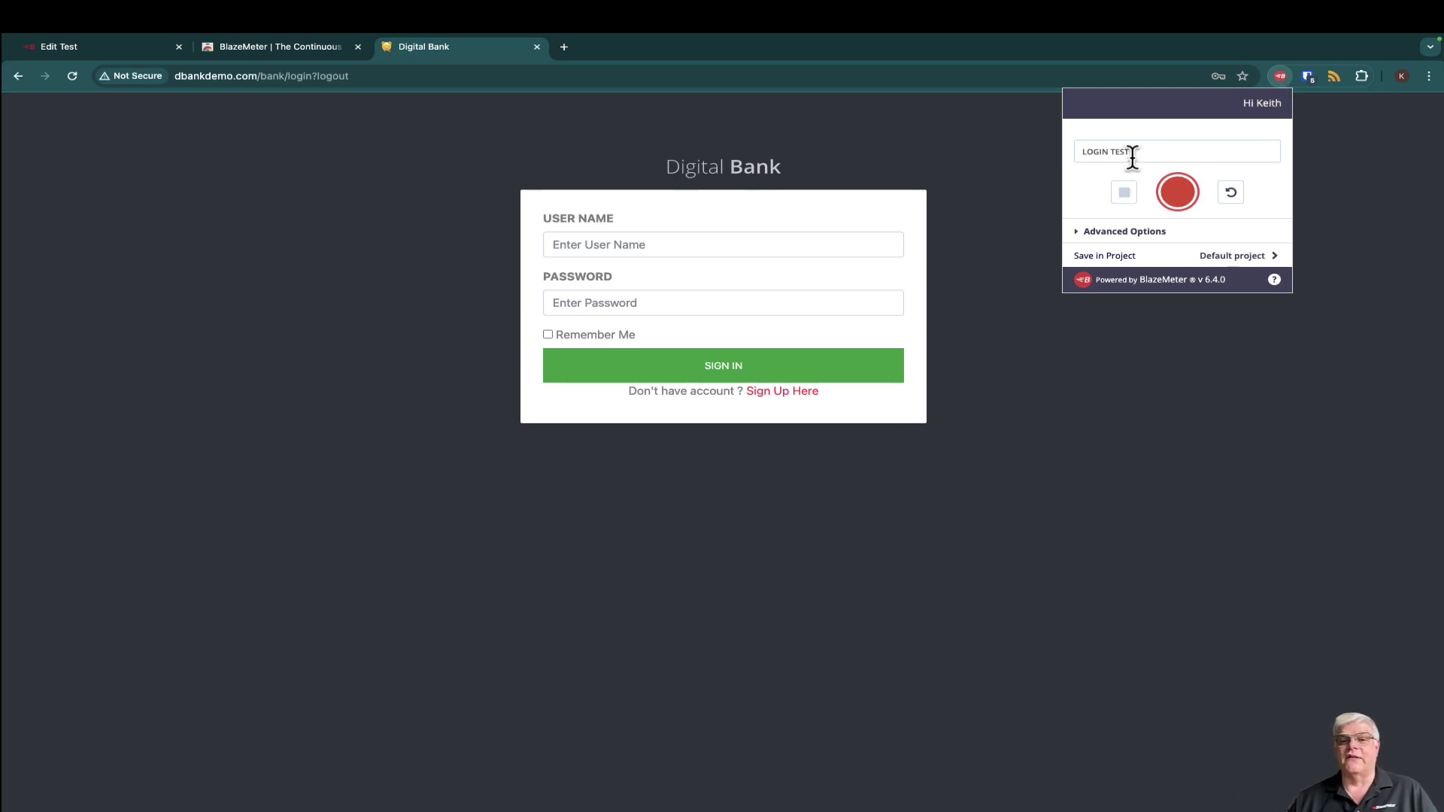
{"action": "left_click", "coordinate": [1179, 196]}
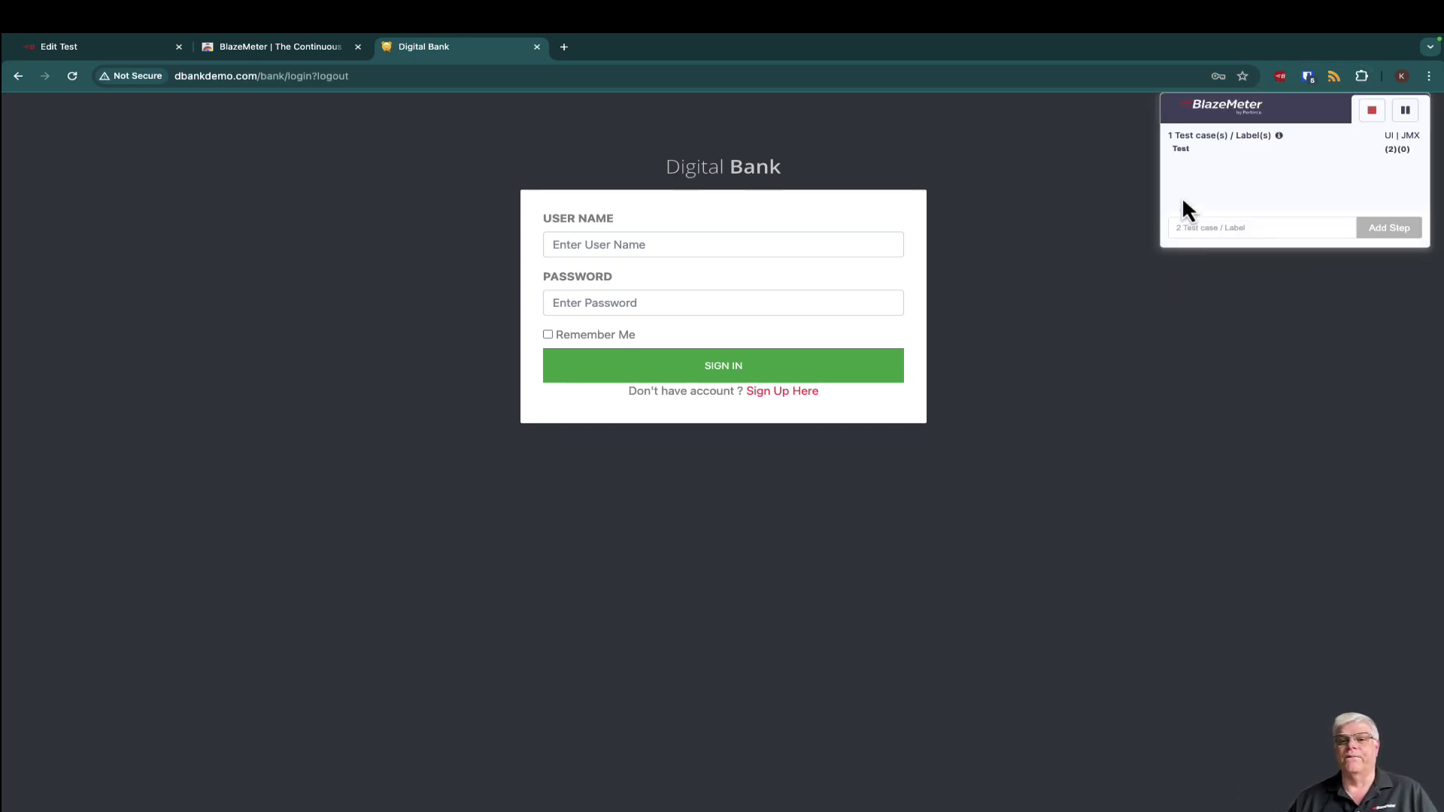
Rename the first test case to 'Login Page'
{"action": "left_click", "coordinate": [1197, 149]}
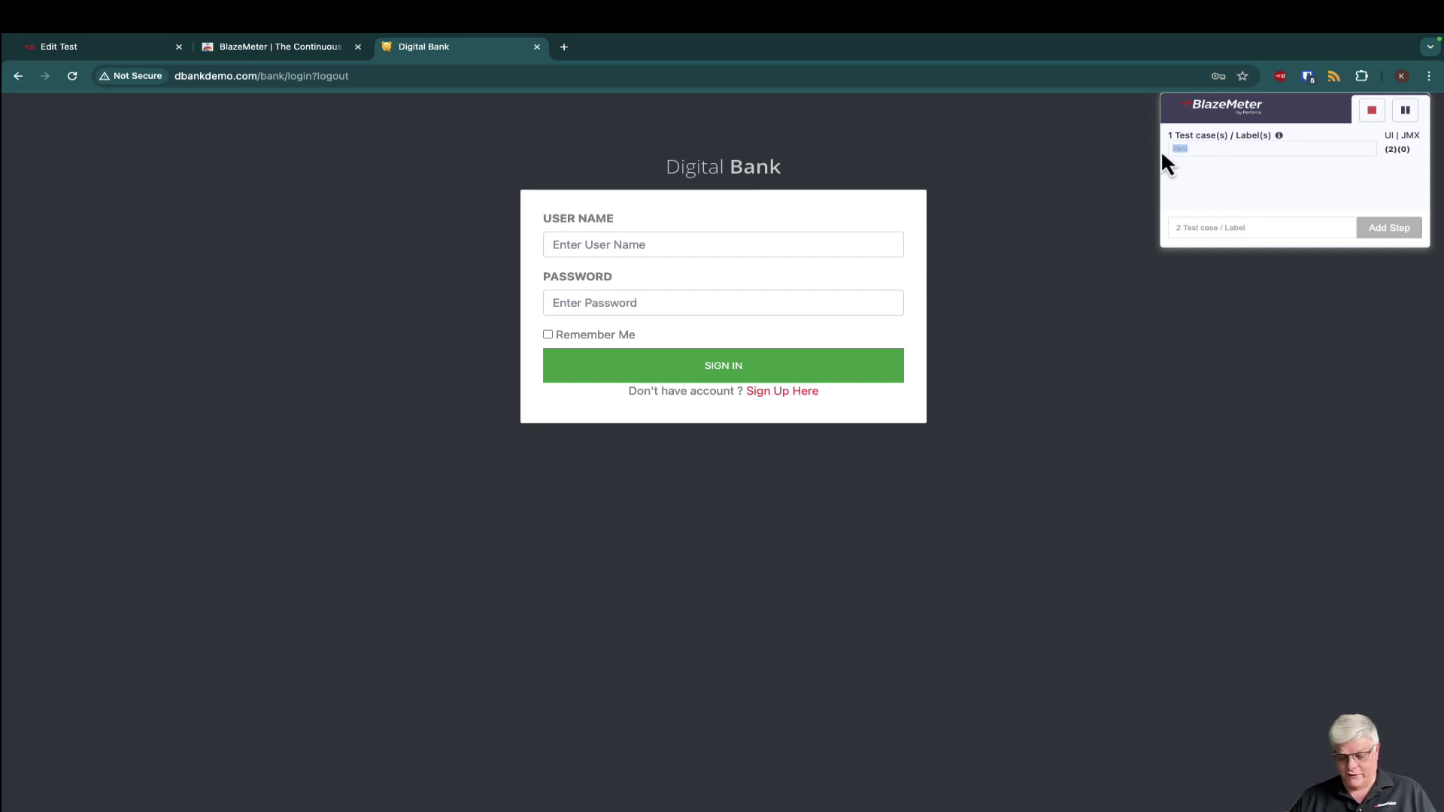
{"action": "type", "text": "Login Pa"}
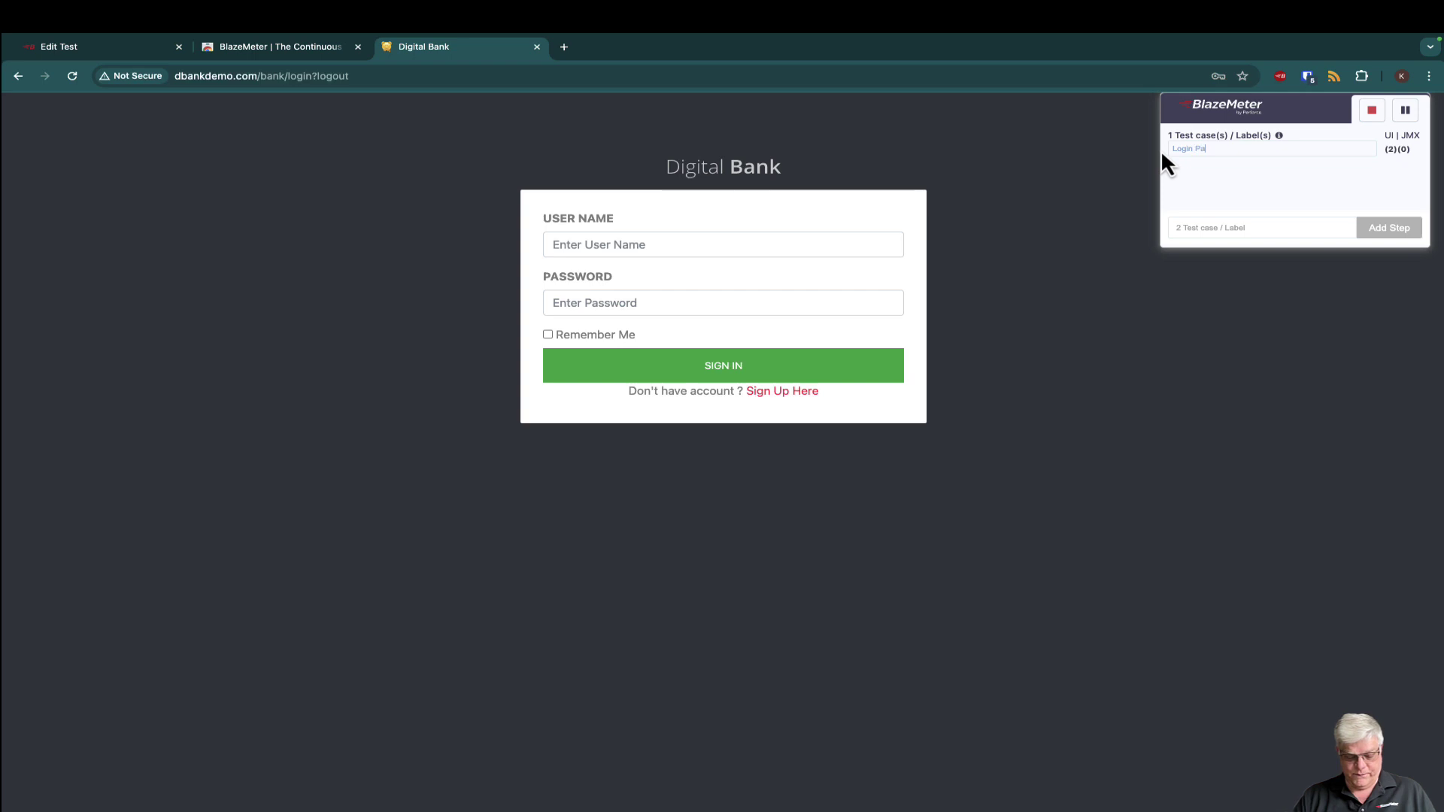
{"action": "type", "text": "ge"}
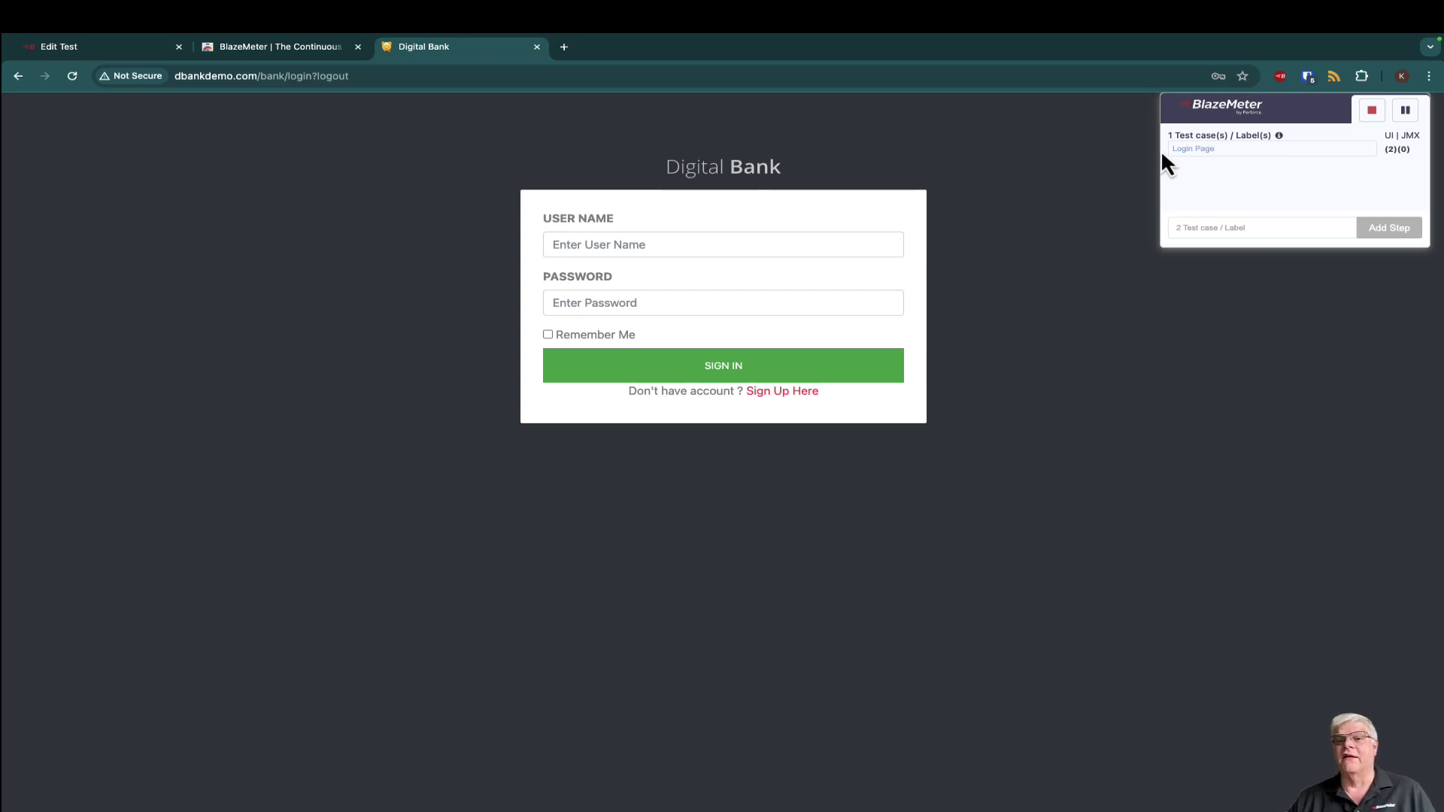
{"action": "key", "text": "Return"}
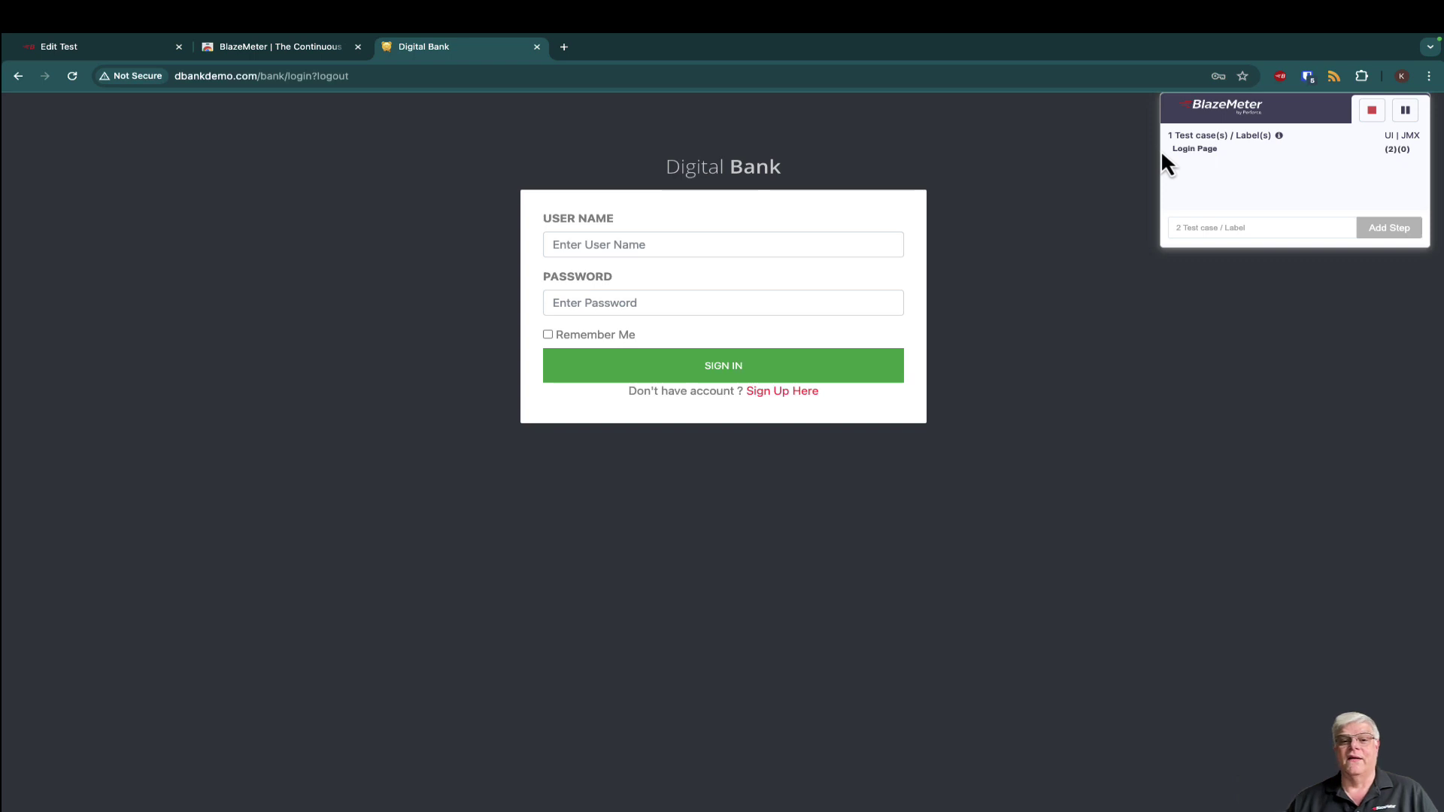
Sign in to Digital Bank with the demo username and password
{"action": "left_click", "coordinate": [831, 245]}
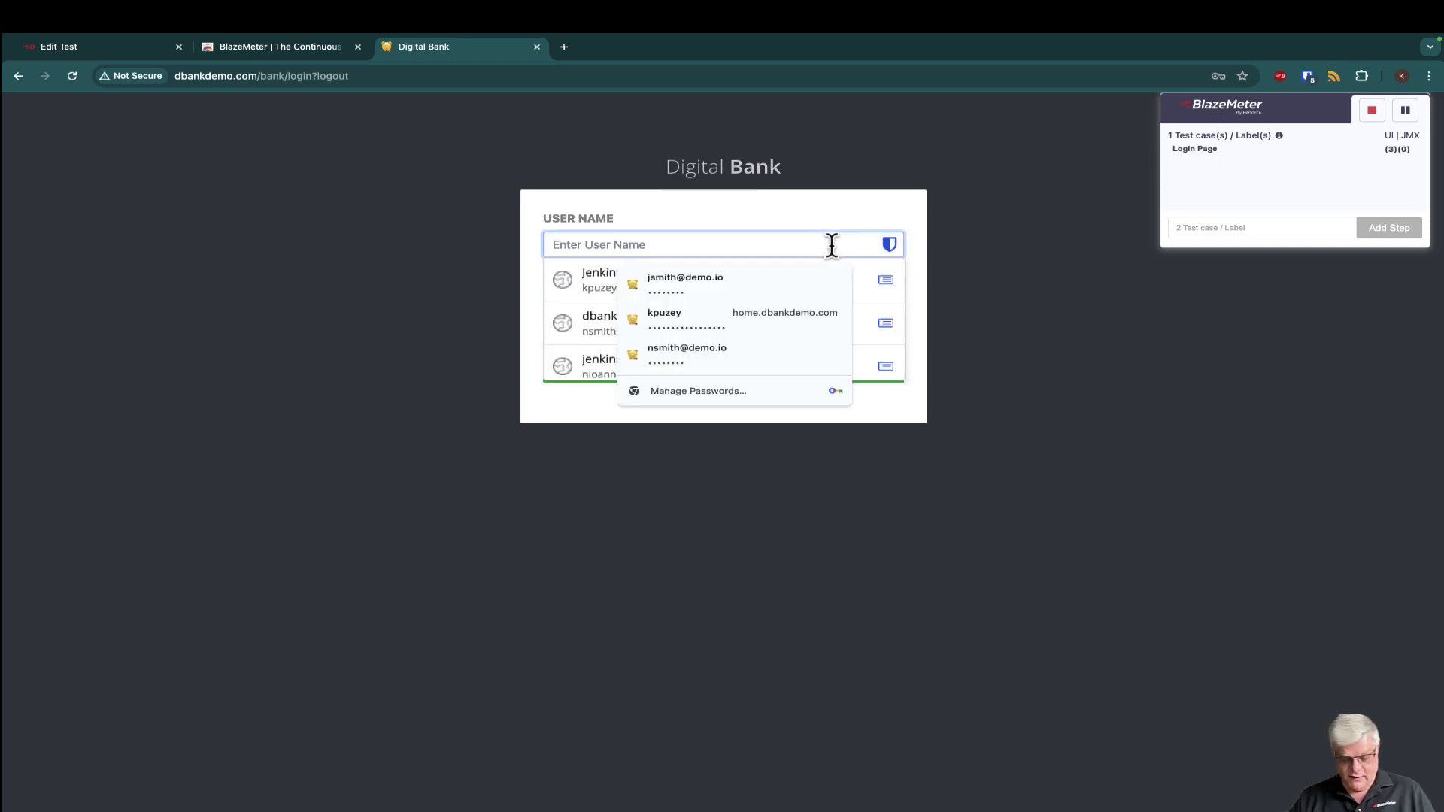
{"action": "type", "text": "jsmith"}
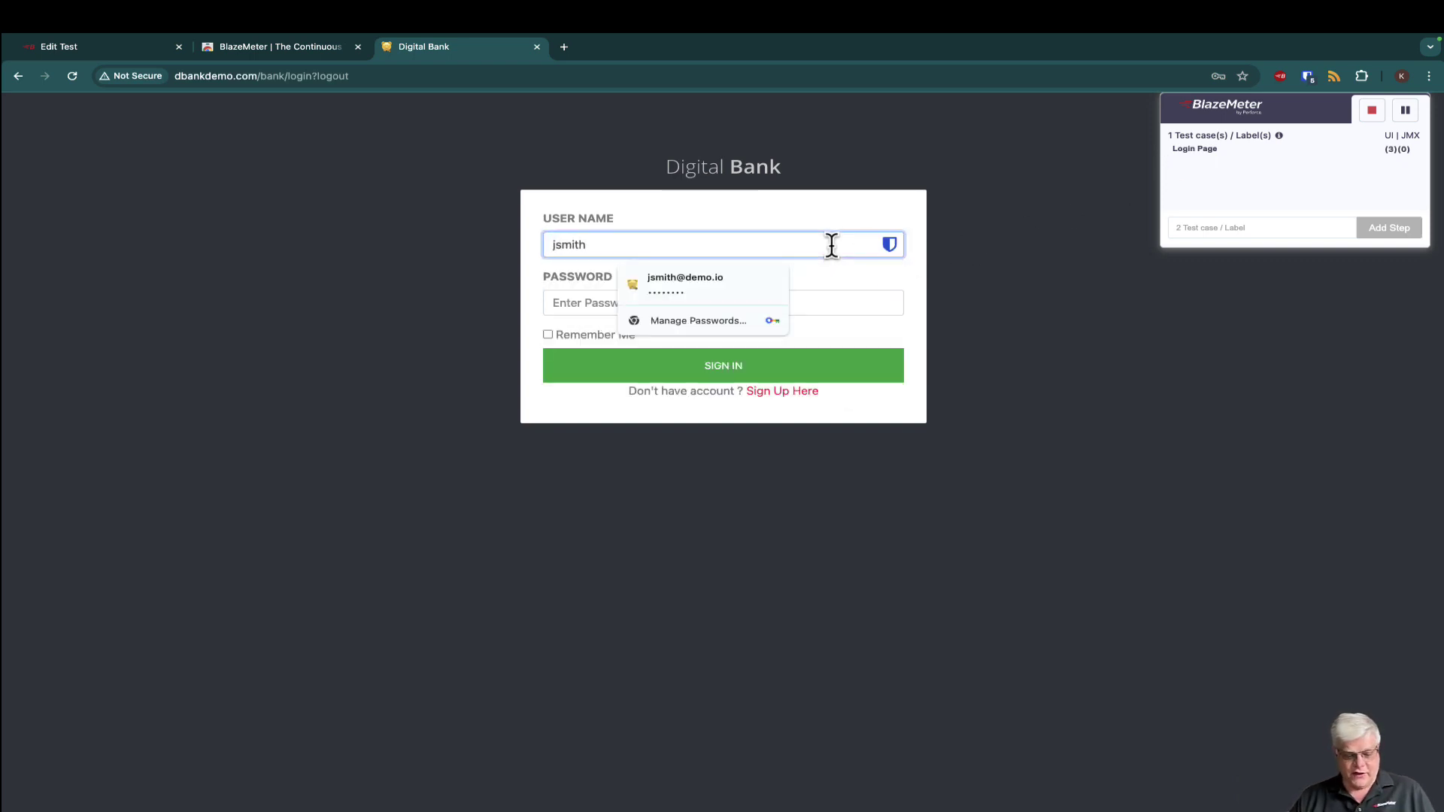
{"action": "type", "text": "@demo.io"}
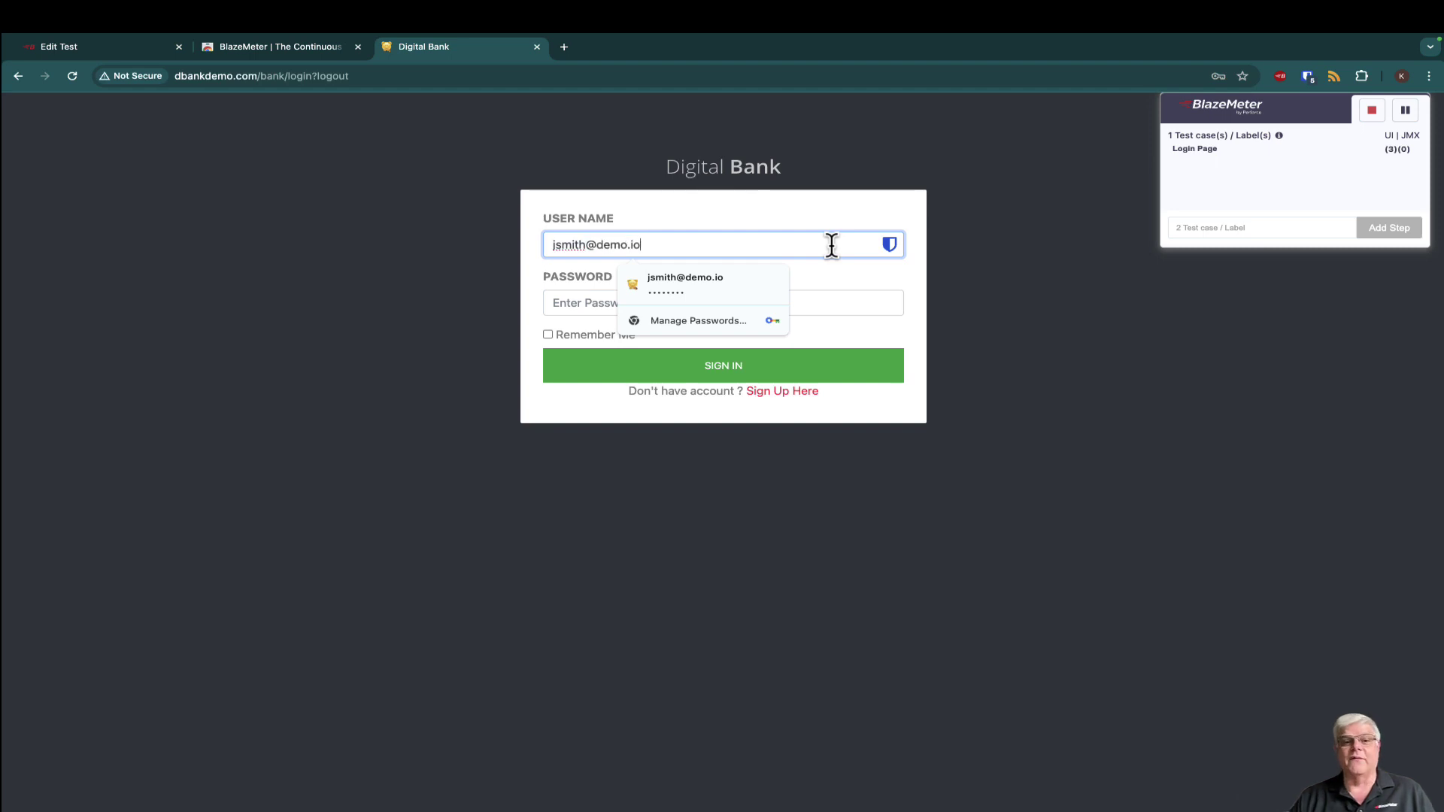
{"action": "key", "text": "Tab"}
{"action": "type", "text": "Demo"}
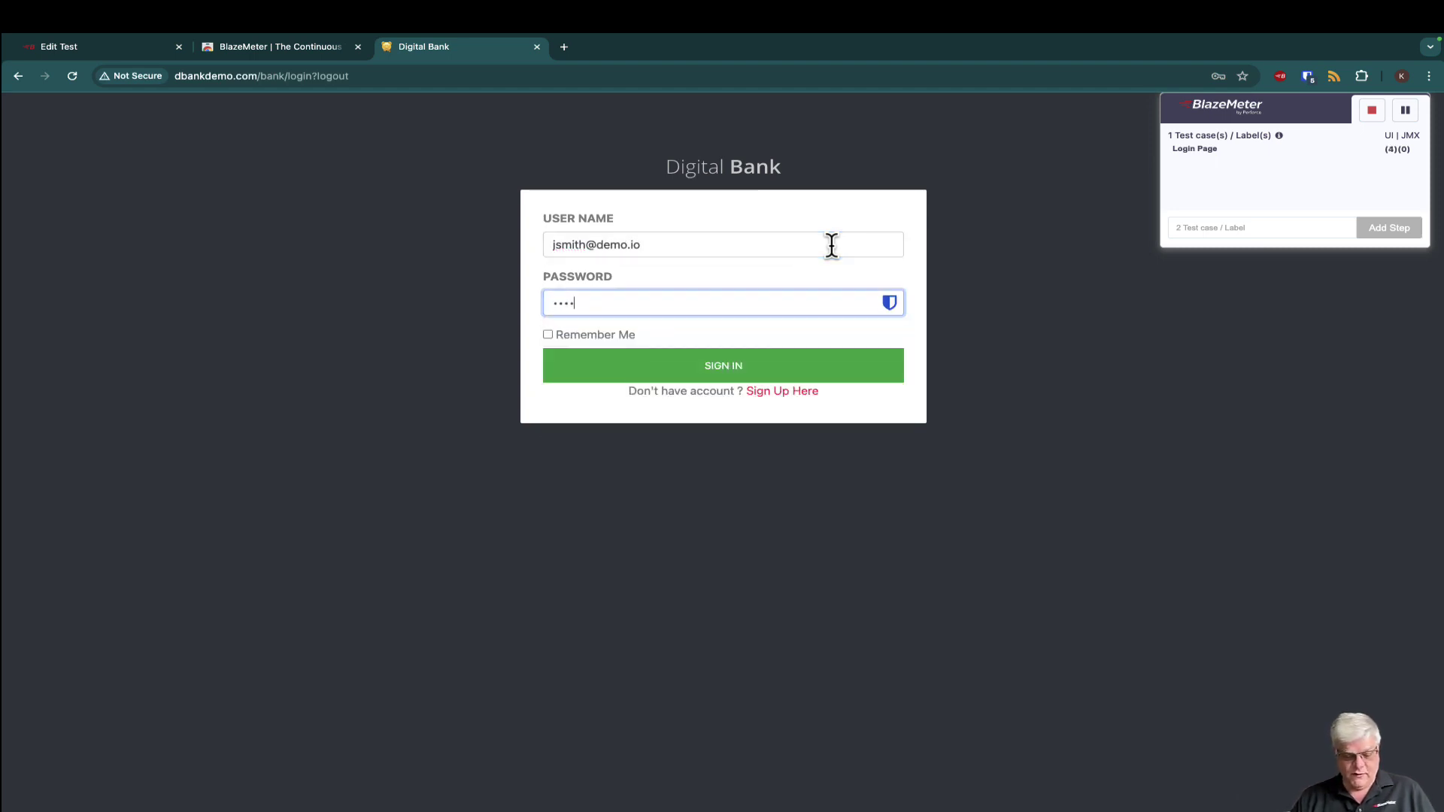
{"action": "type", "text": "123!"}
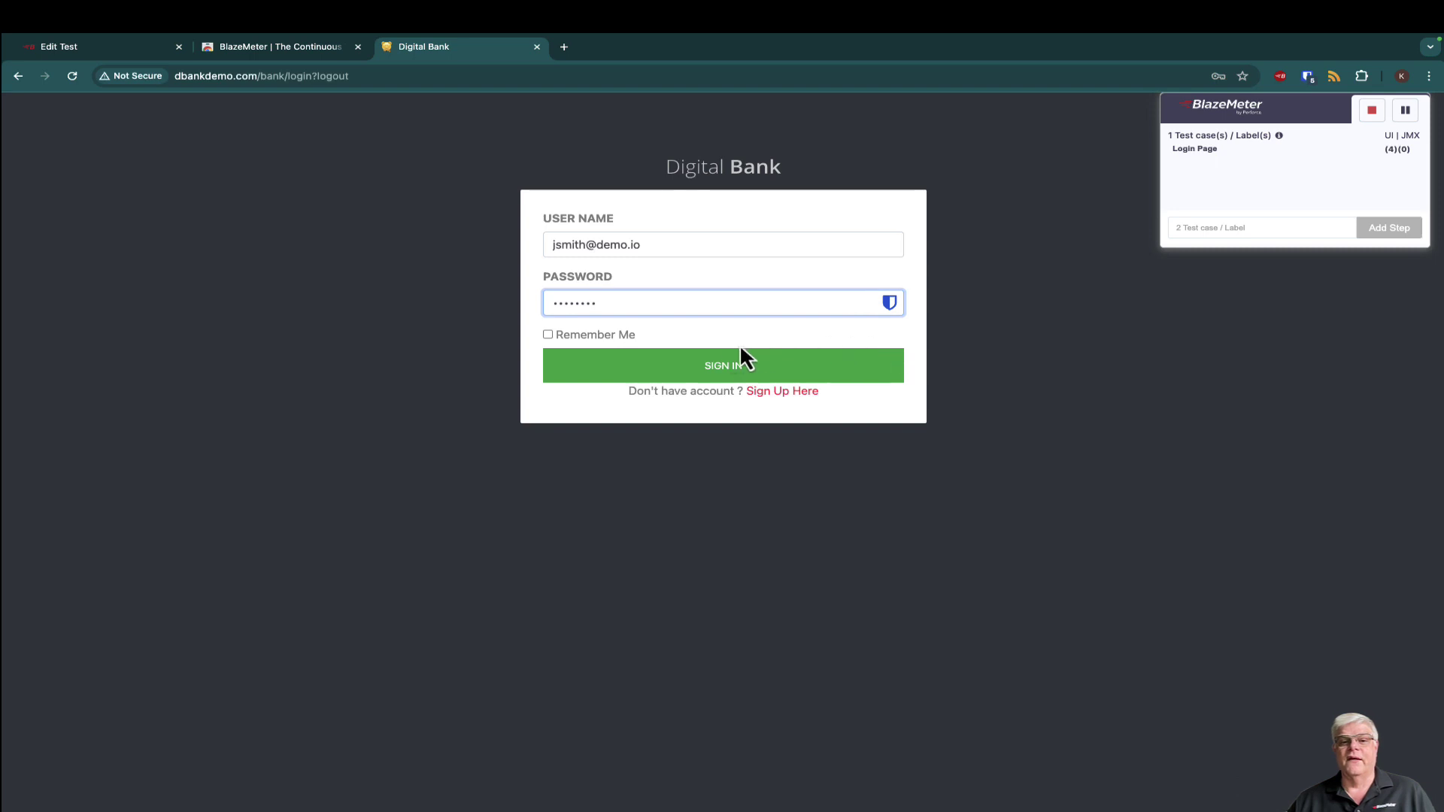
{"action": "left_click", "coordinate": [740, 361]}
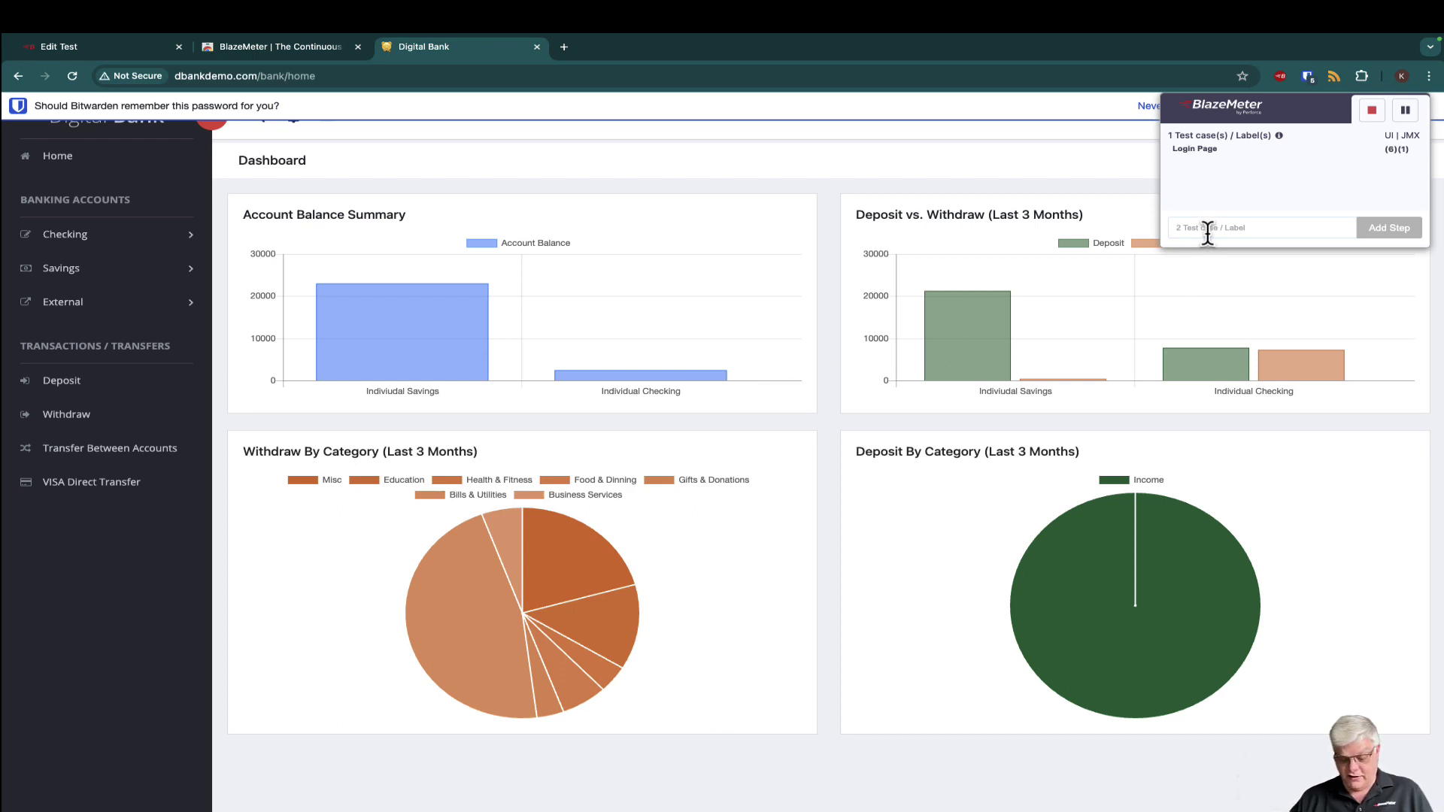
Add a 'Landing Page' test case and open Checking > View Checking Accounts
{"action": "type", "text": "Landing Page"}
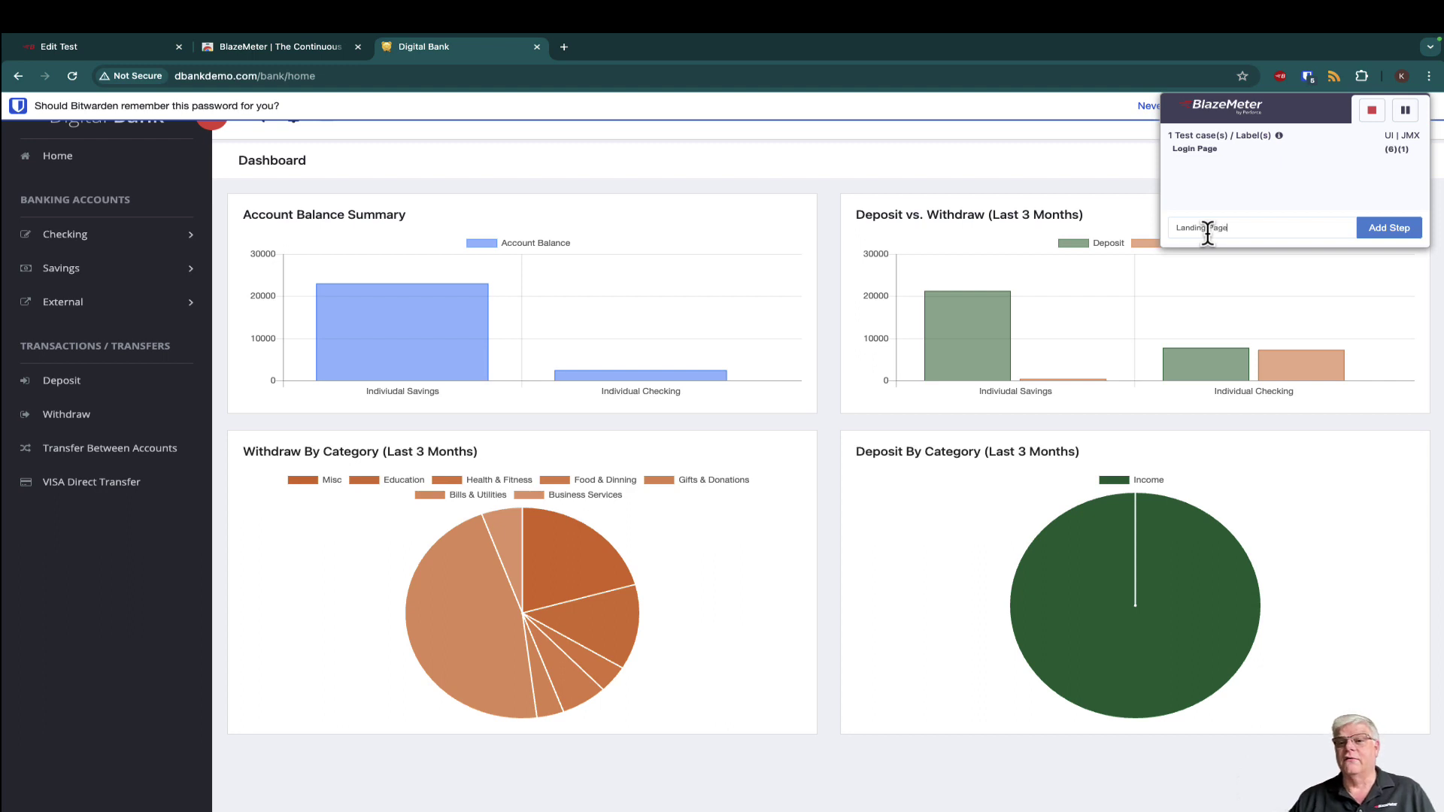
{"action": "left_click", "coordinate": [1388, 229]}
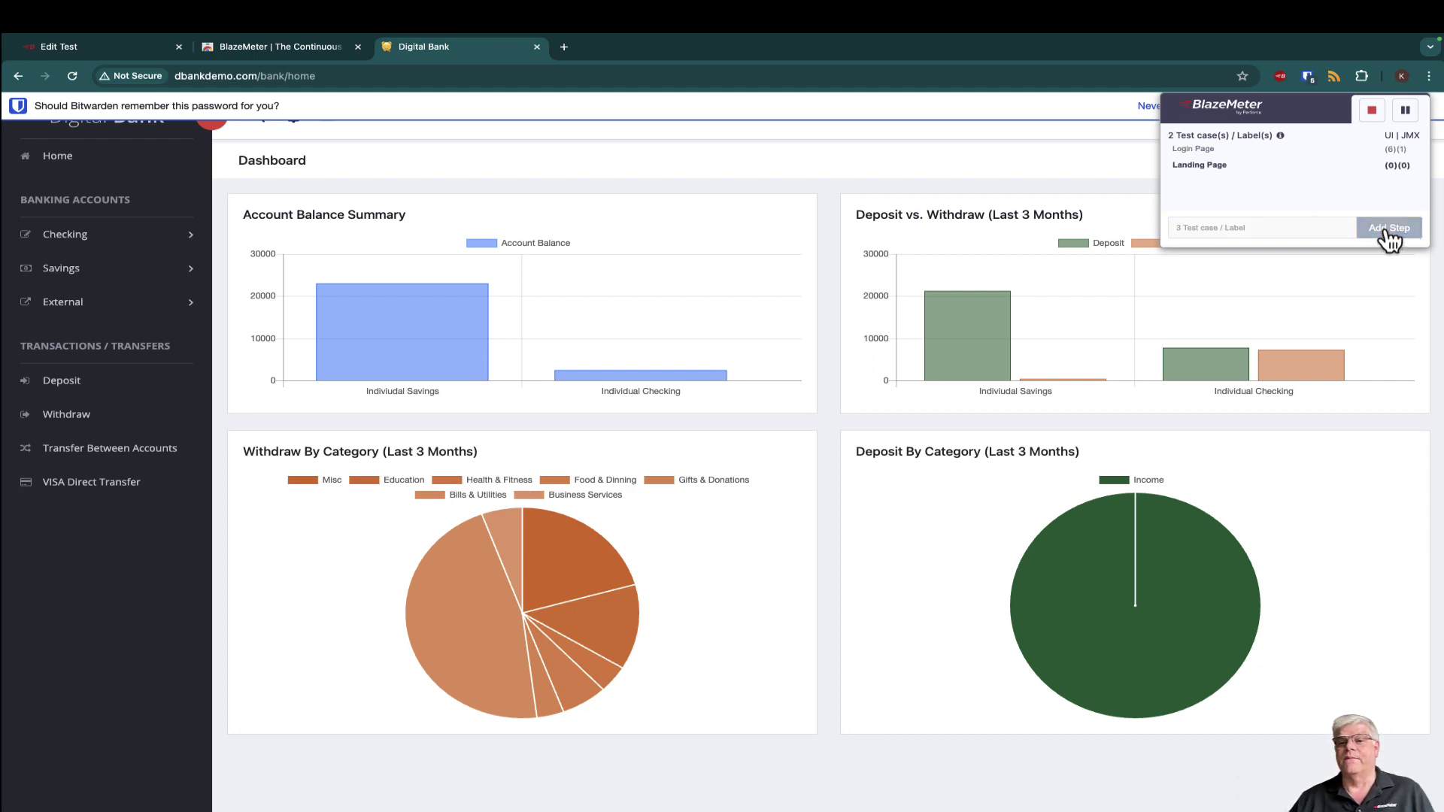
{"action": "left_click", "coordinate": [67, 237]}
{"action": "left_click", "coordinate": [103, 267]}
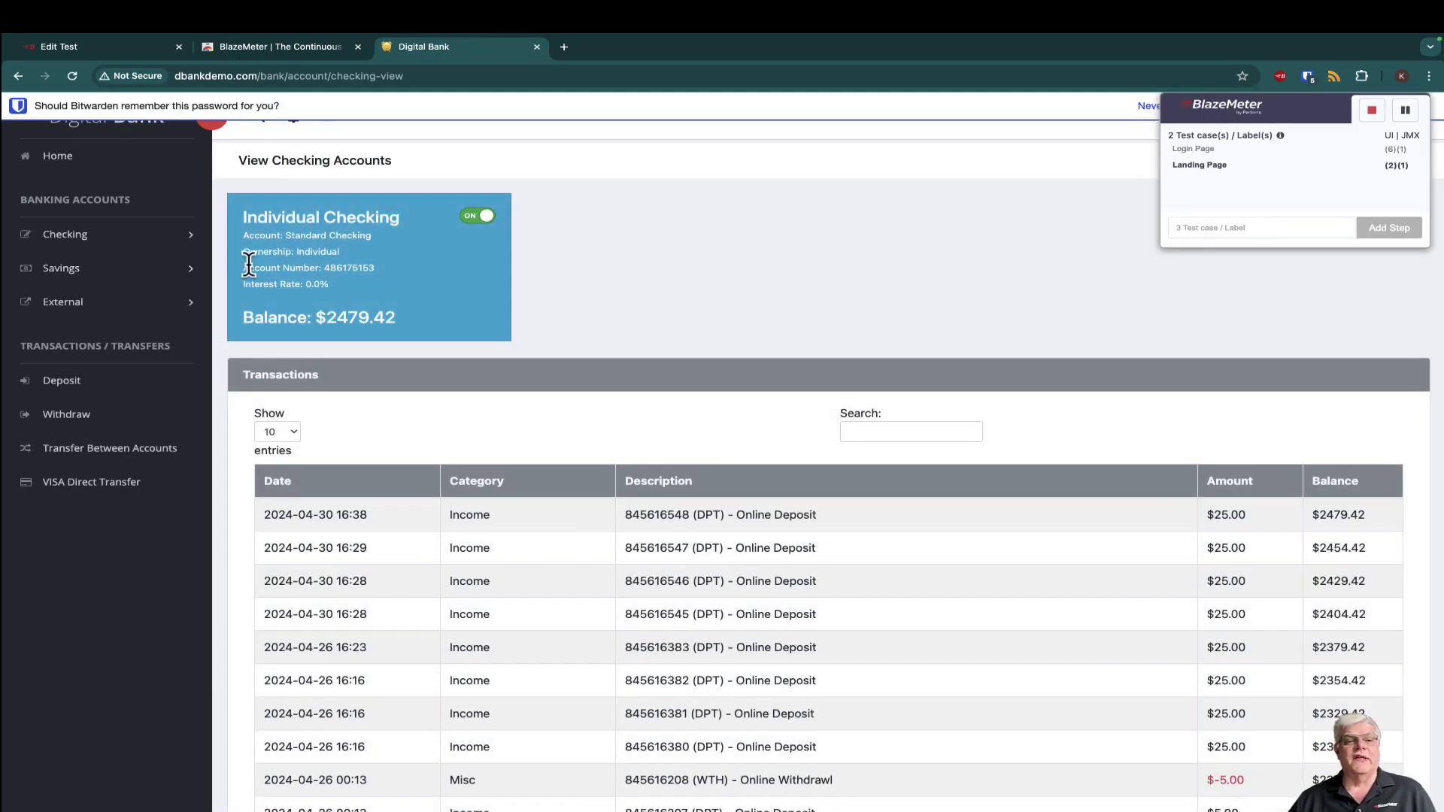
Add a BlazeMeter assertText check on the Individual Checking heading
{"action": "right_click", "coordinate": [308, 221]}
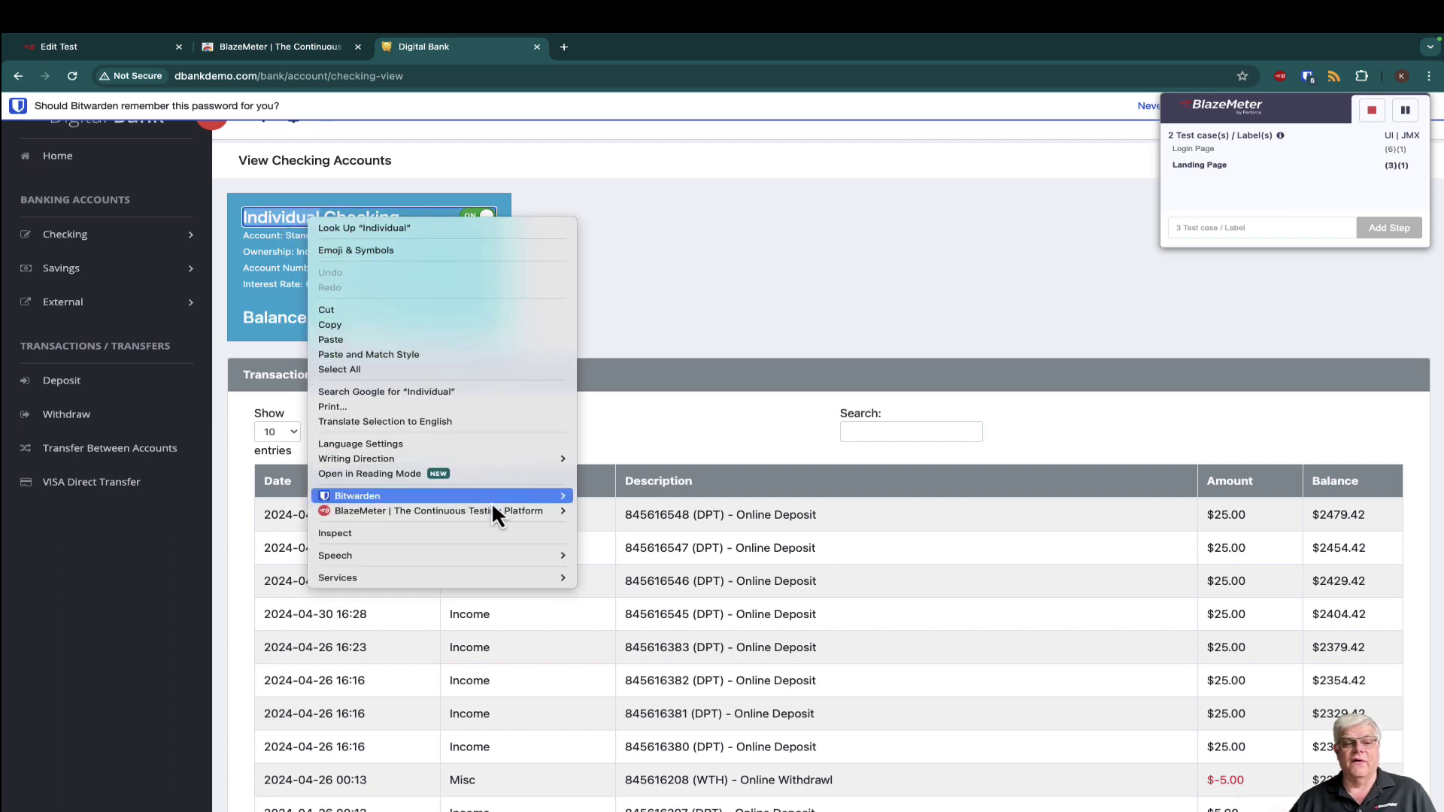
{"action": "mouse_move", "coordinate": [495, 508]}
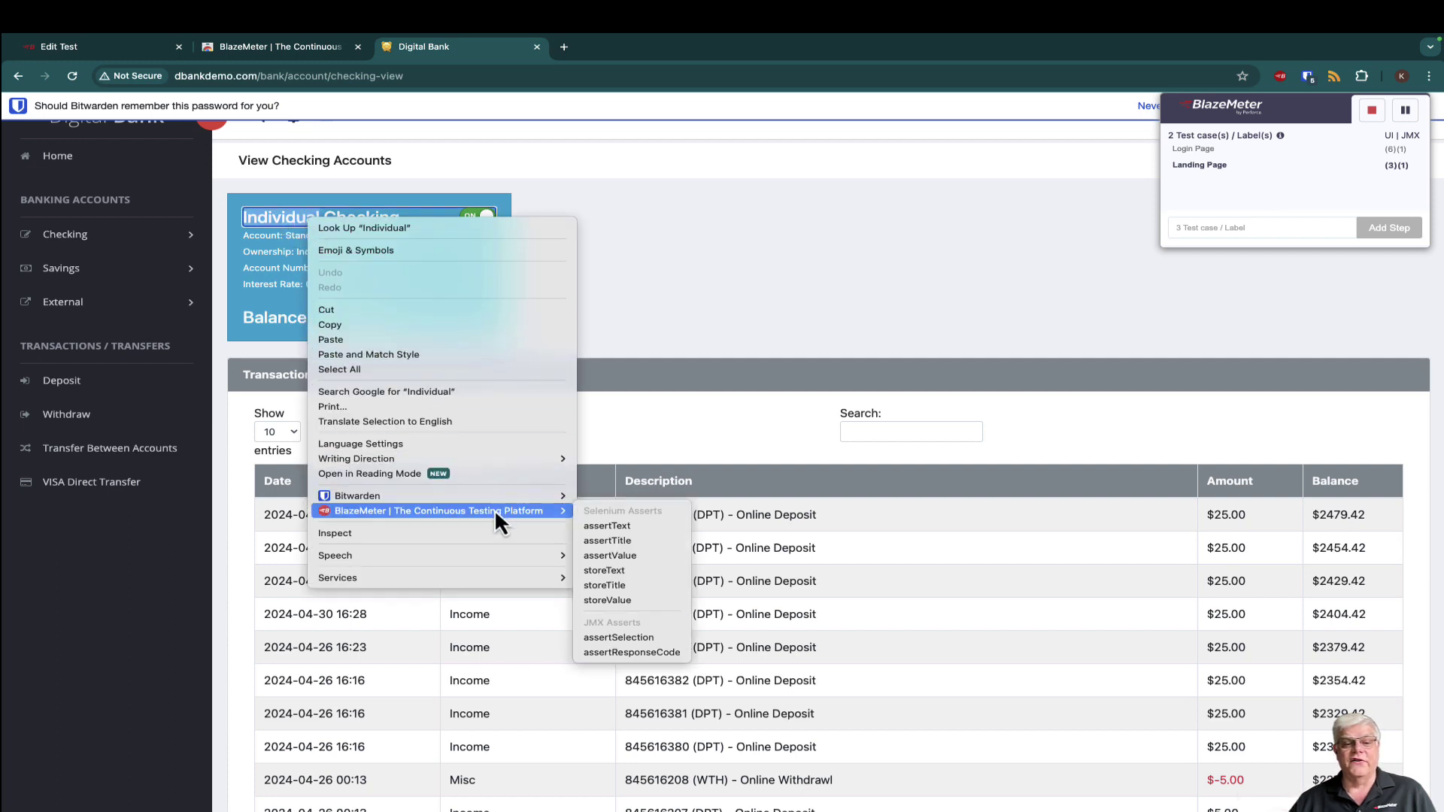
{"action": "left_click", "coordinate": [614, 528]}
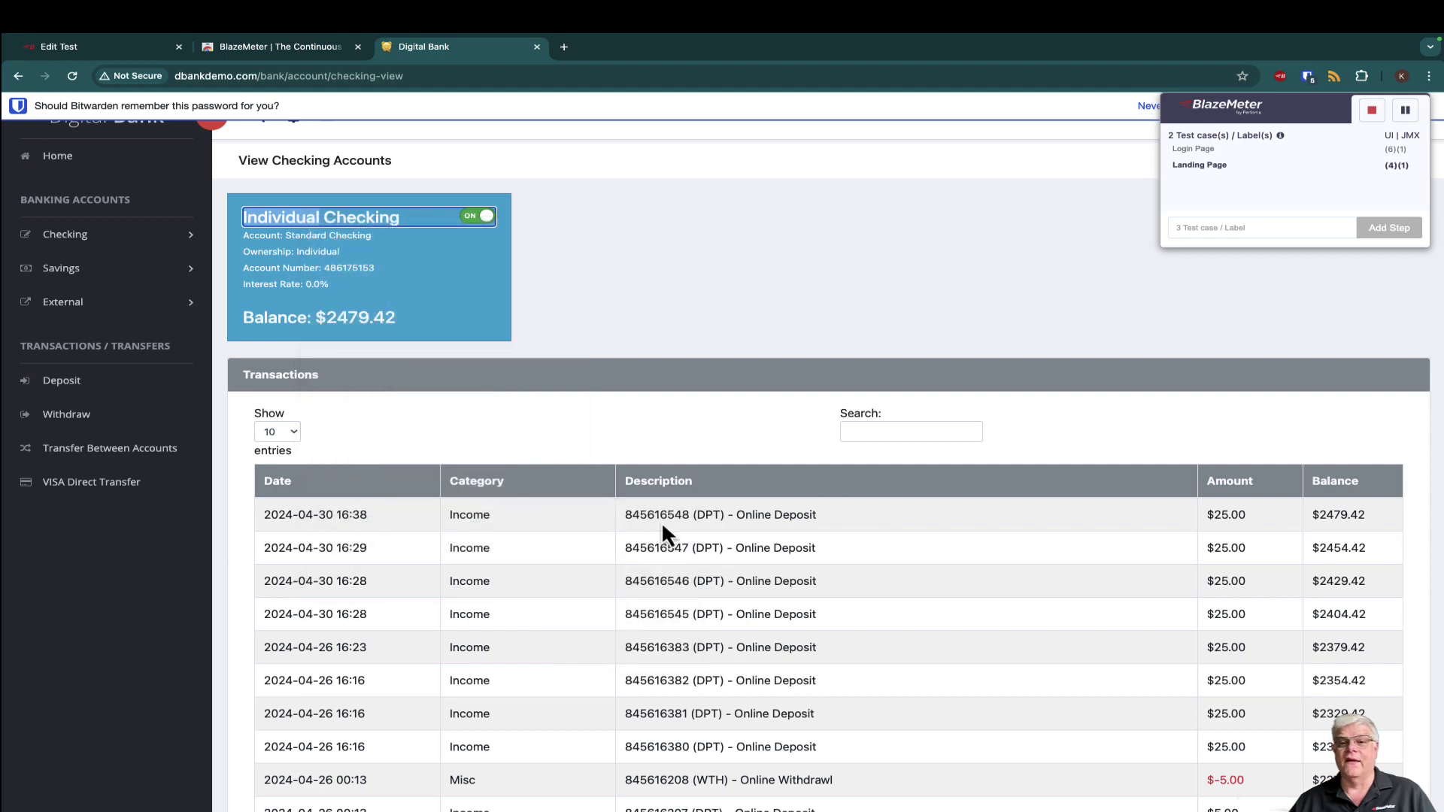
Move the recorder panel aside and add a 'Logout' test case
{"action": "left_click_drag", "start_coordinate": [1312, 114], "coordinate": [1159, 141]}
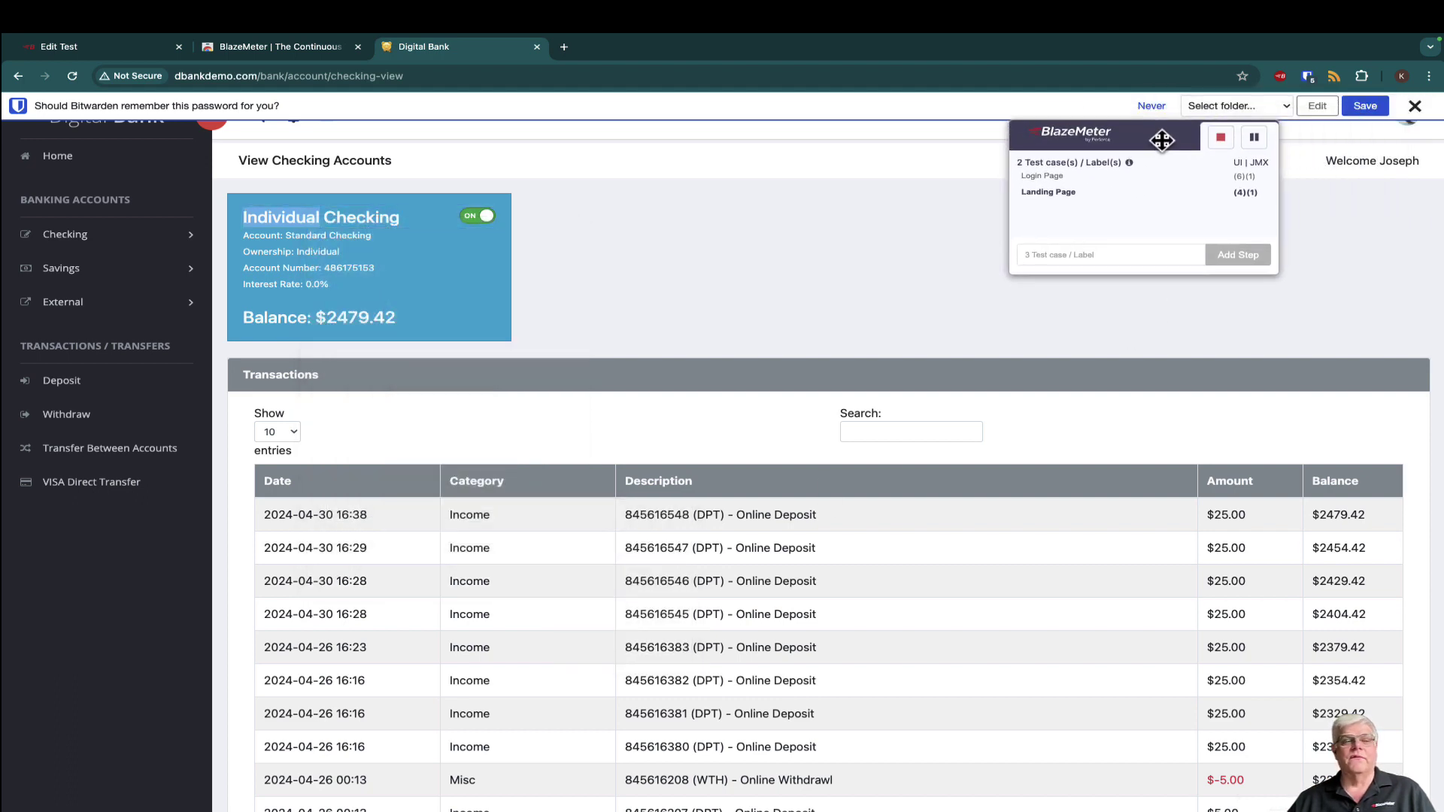
{"action": "left_click", "coordinate": [1122, 254]}
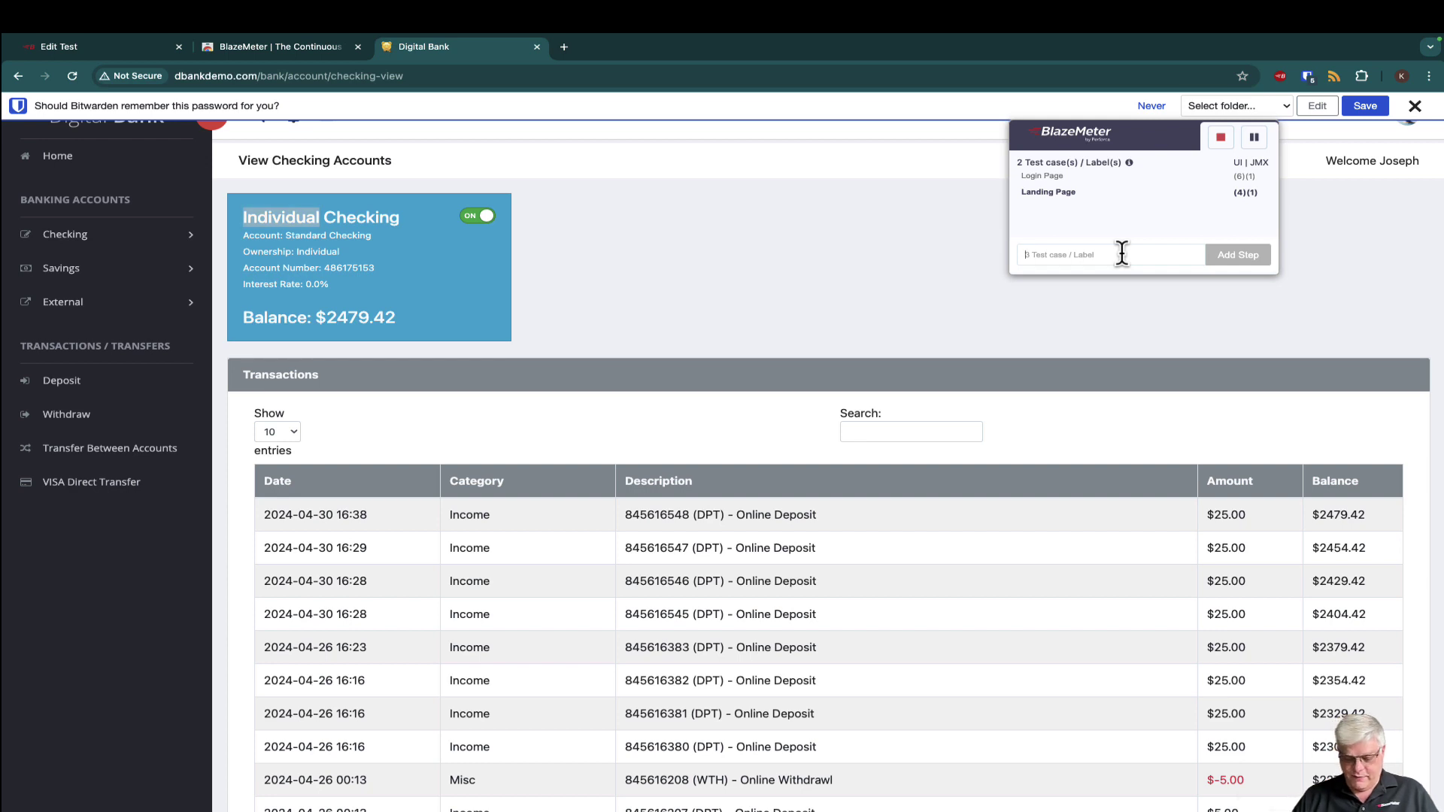
{"action": "type", "text": "Logout"}
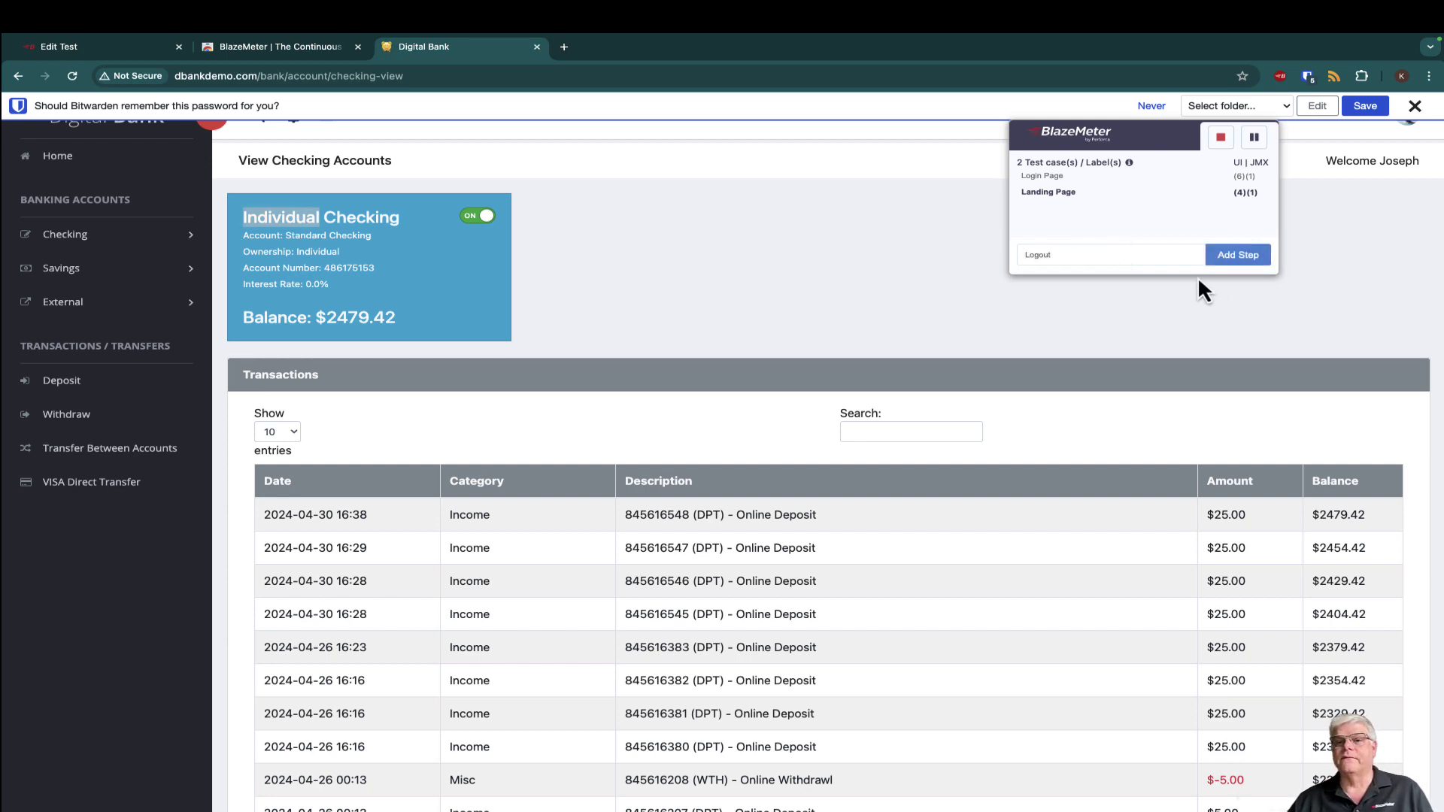
{"action": "left_click", "coordinate": [1232, 257]}
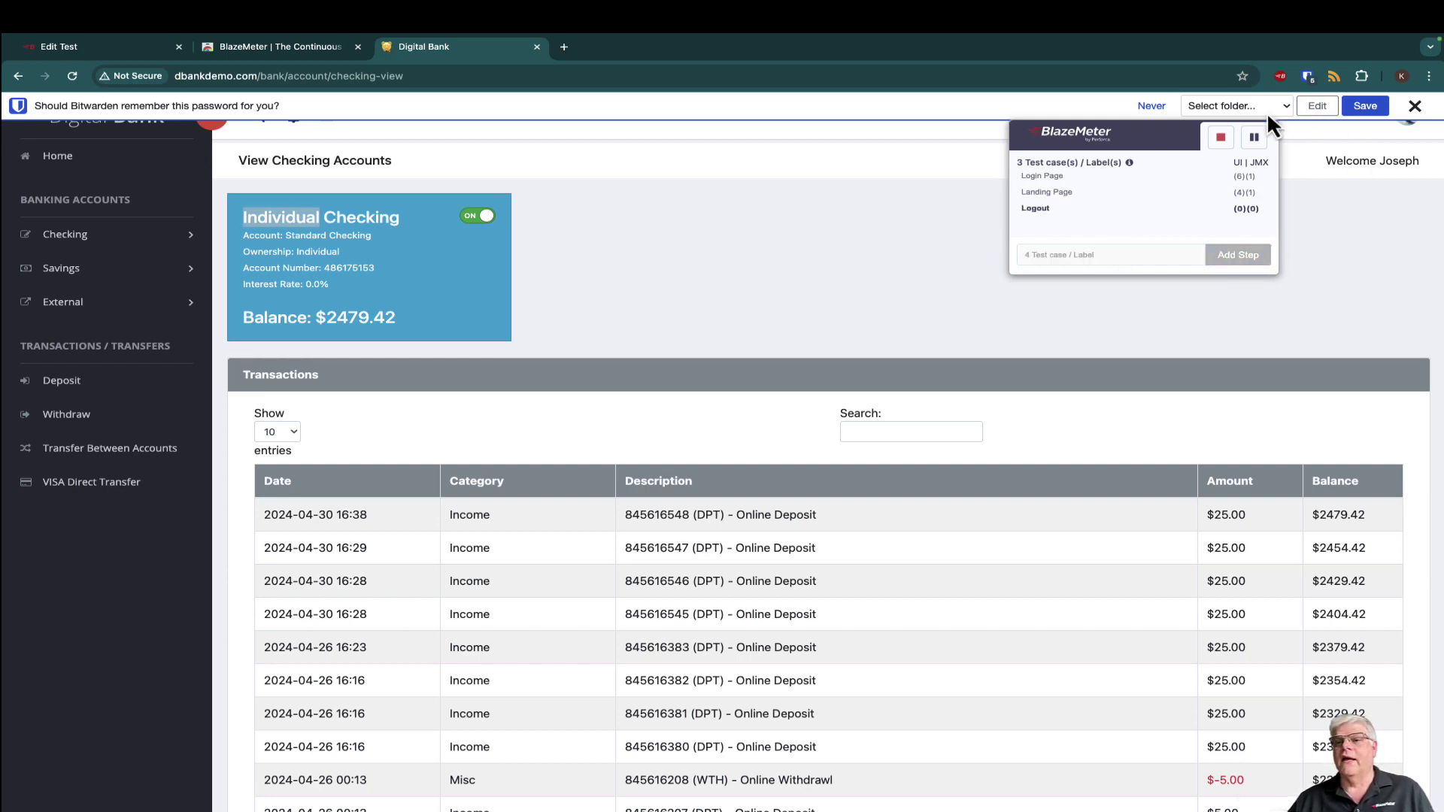
Dismiss the save-password prompt, log out of Digital Bank, and stop recording
{"action": "left_click", "coordinate": [1153, 106]}
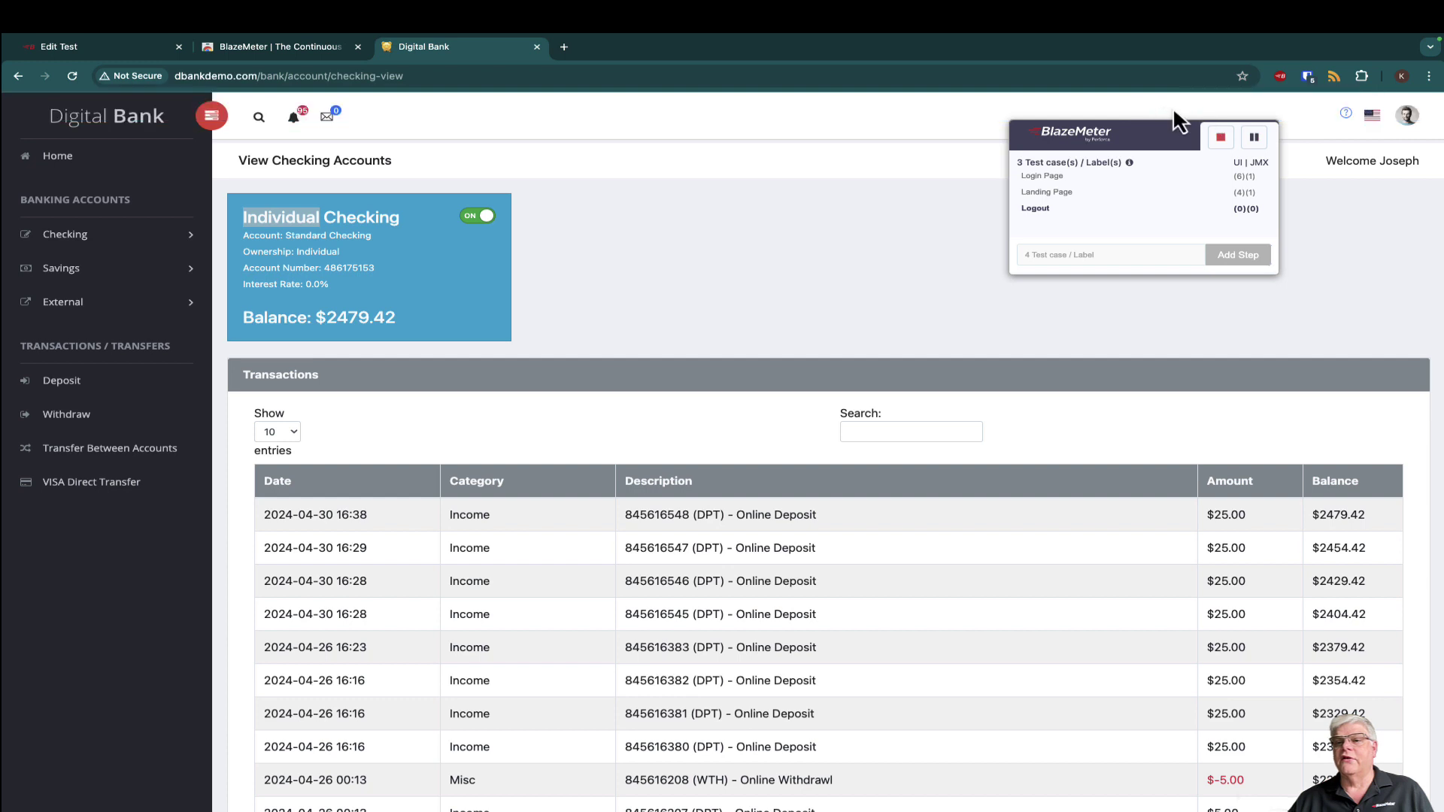
{"action": "left_click", "coordinate": [1407, 117]}
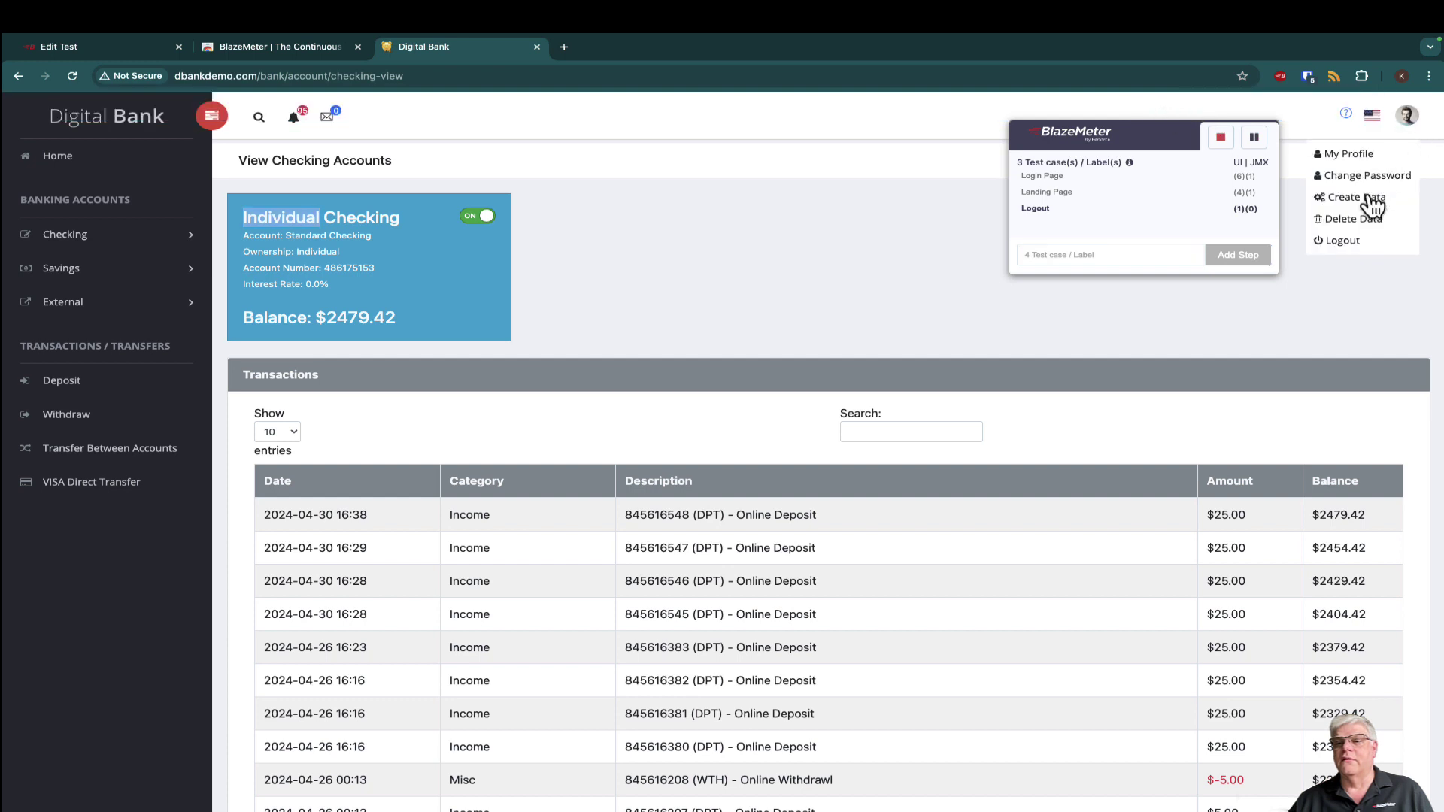
{"action": "left_click", "coordinate": [1344, 242]}
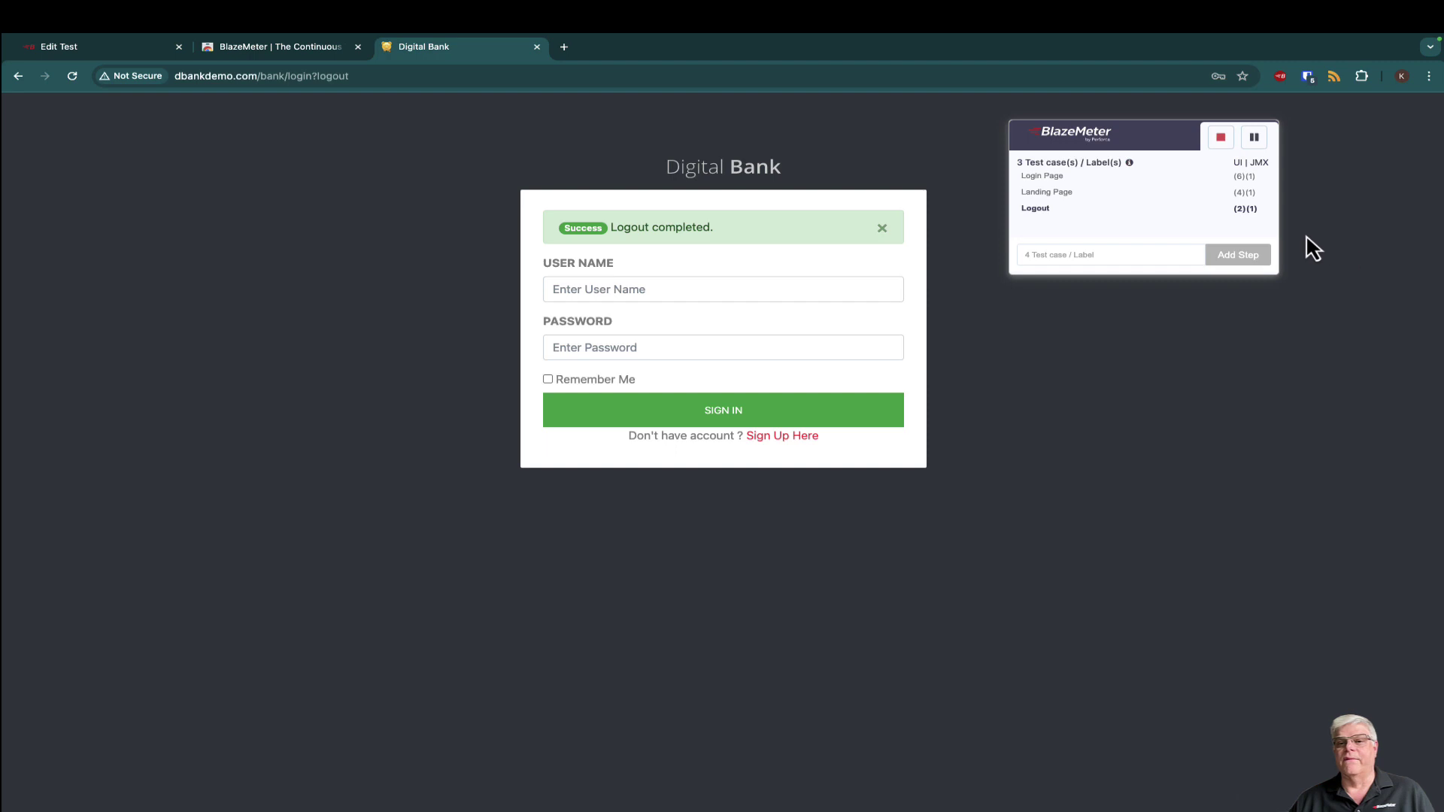
{"action": "left_click", "coordinate": [1221, 138]}
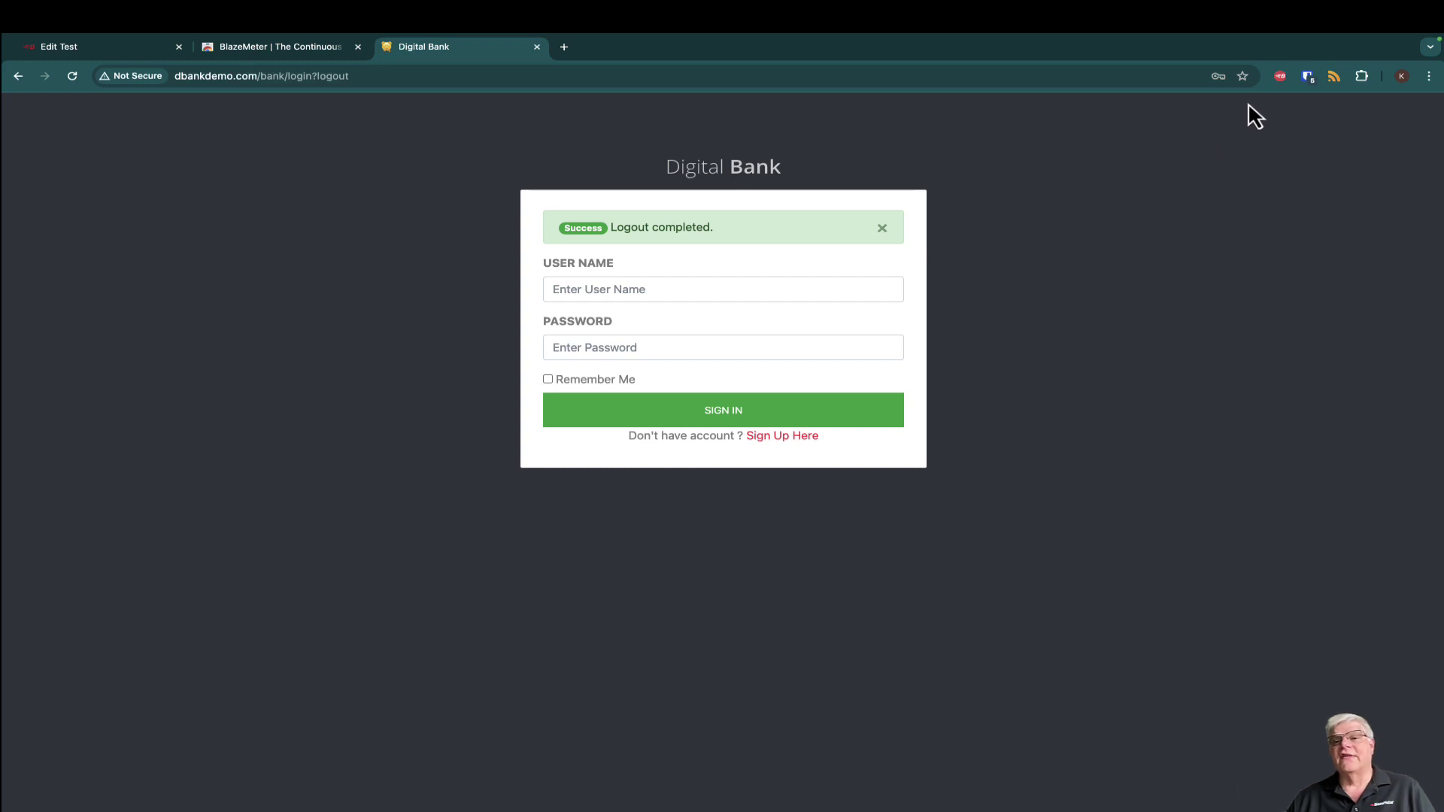
Check the script download options, then choose GUI Functional (Selenium) as the cloud run type
{"action": "left_click", "coordinate": [1280, 77]}
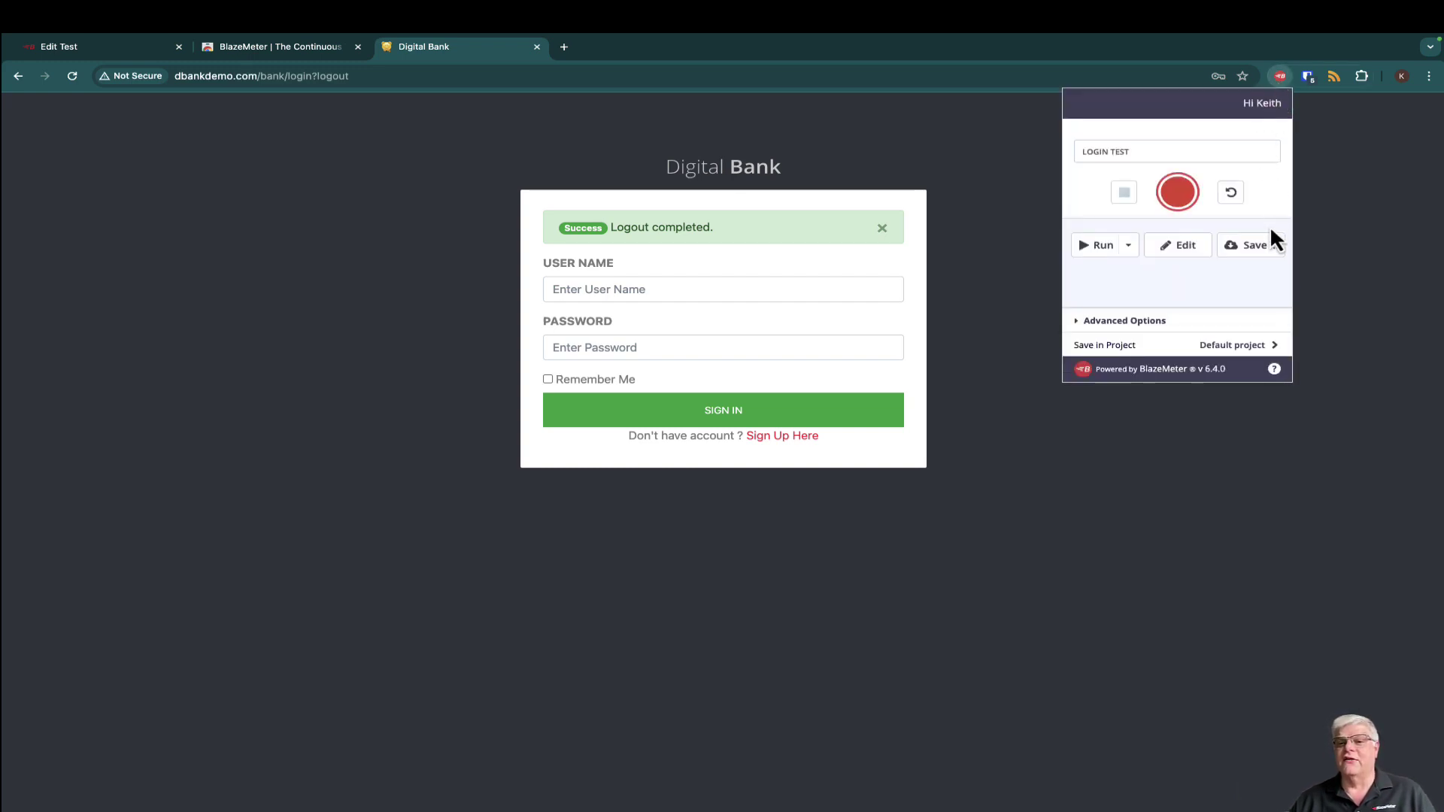
{"action": "left_click", "coordinate": [1272, 249]}
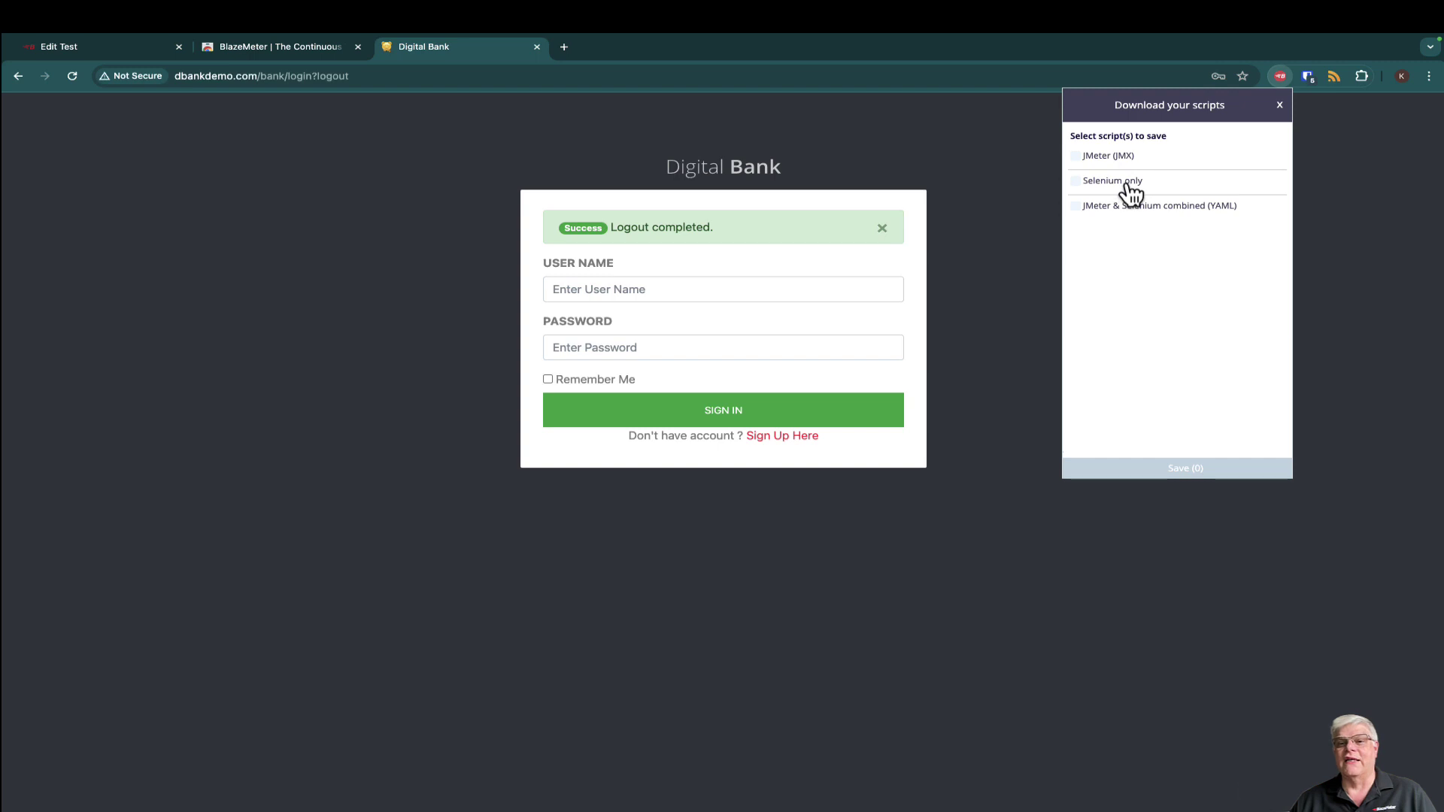
{"action": "left_click", "coordinate": [1279, 106]}
{"action": "left_click", "coordinate": [1131, 246]}
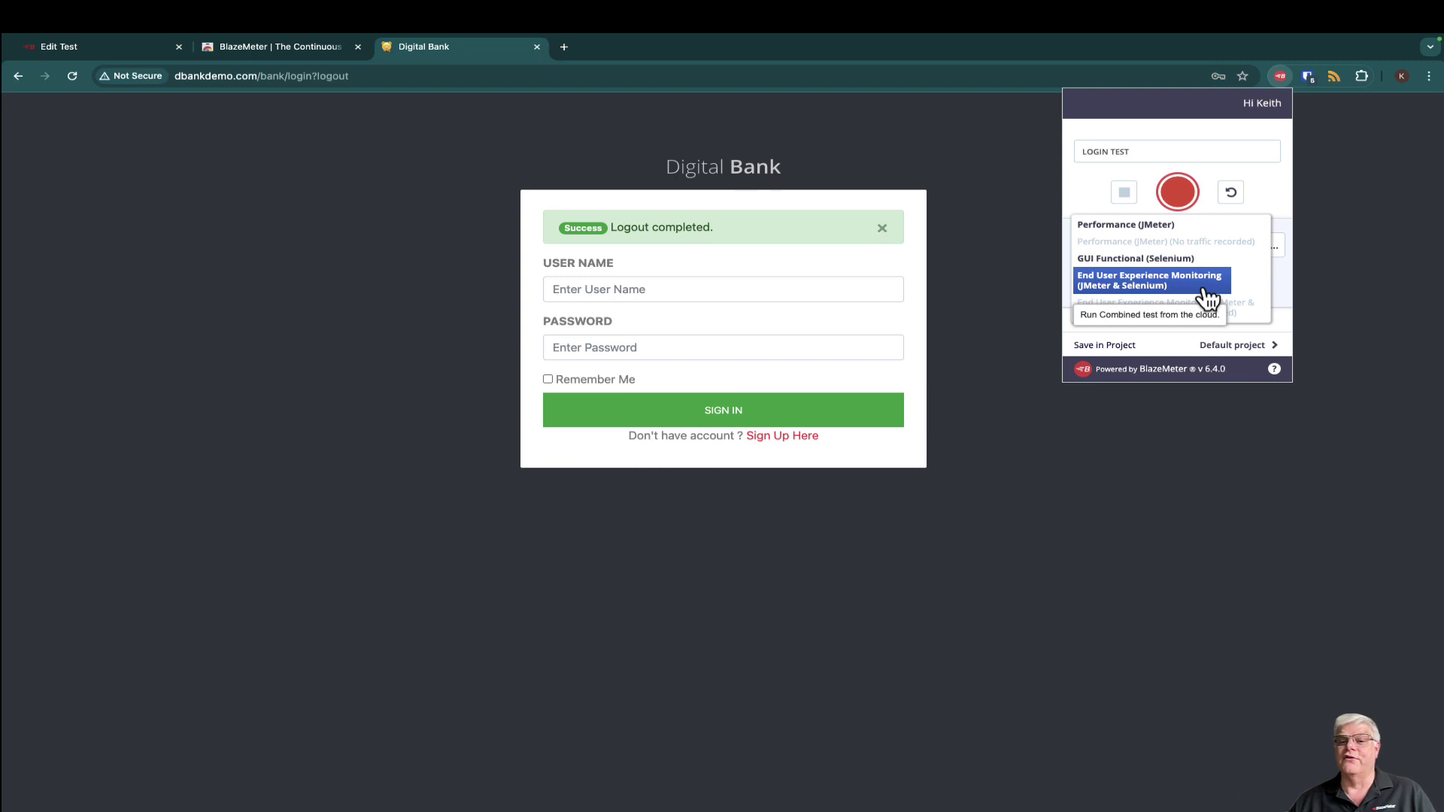
{"action": "left_click", "coordinate": [1170, 260]}
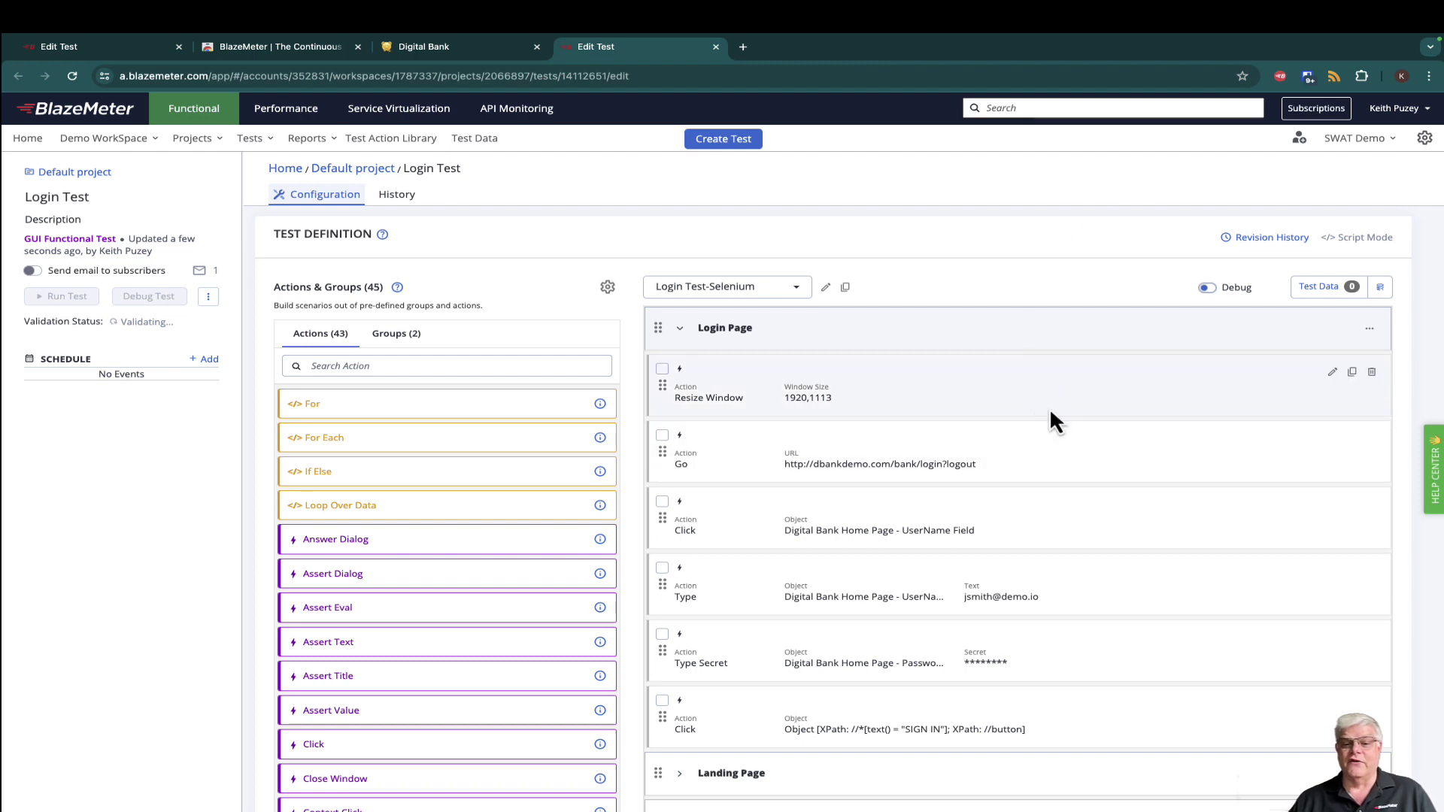
Review the Login Page group's steps and drag a Pause For action below the SIGN IN click
{"action": "scroll", "coordinate": [1051, 411], "scroll_direction": "down", "scroll_amount": 1}
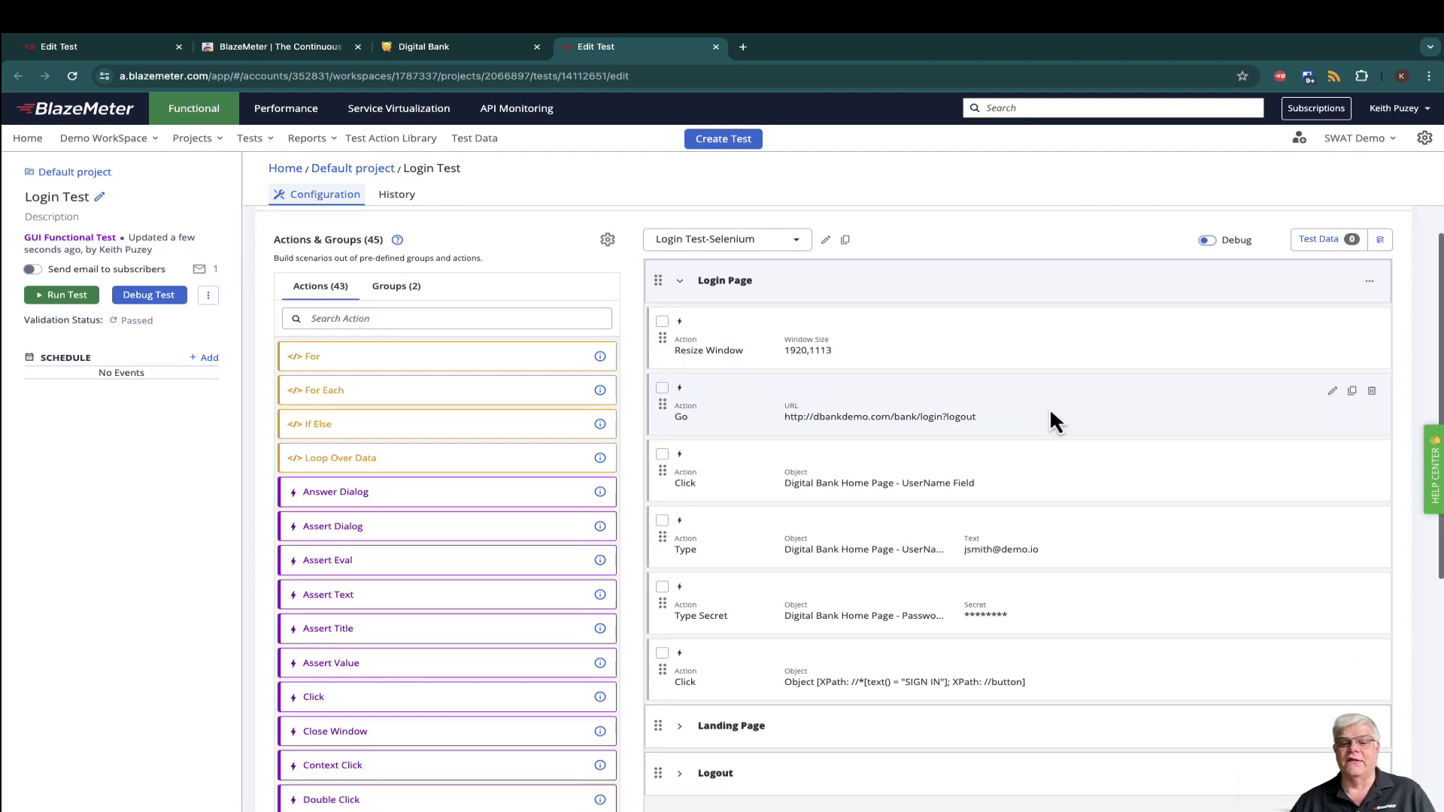
{"action": "left_click", "coordinate": [683, 284]}
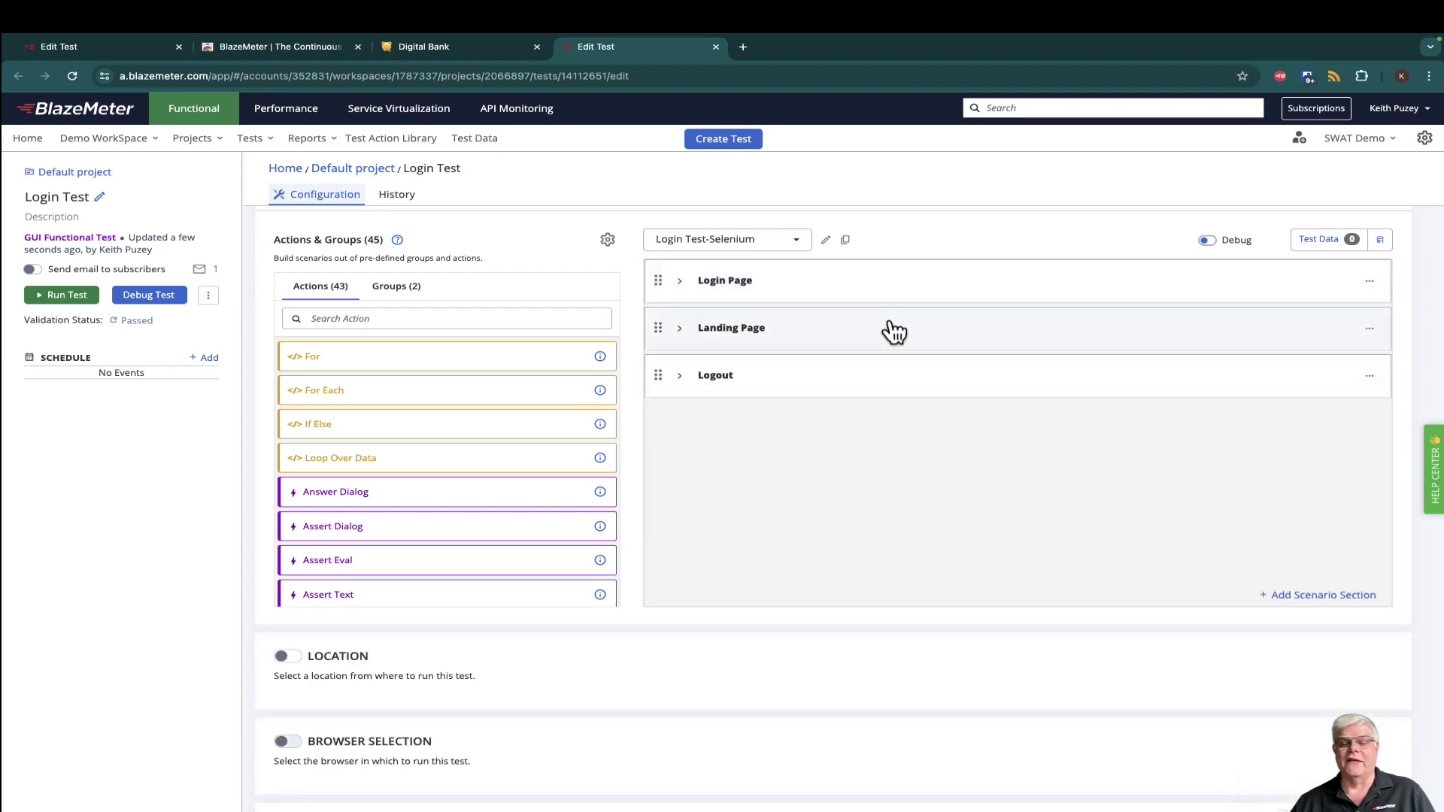
{"action": "left_click", "coordinate": [681, 284]}
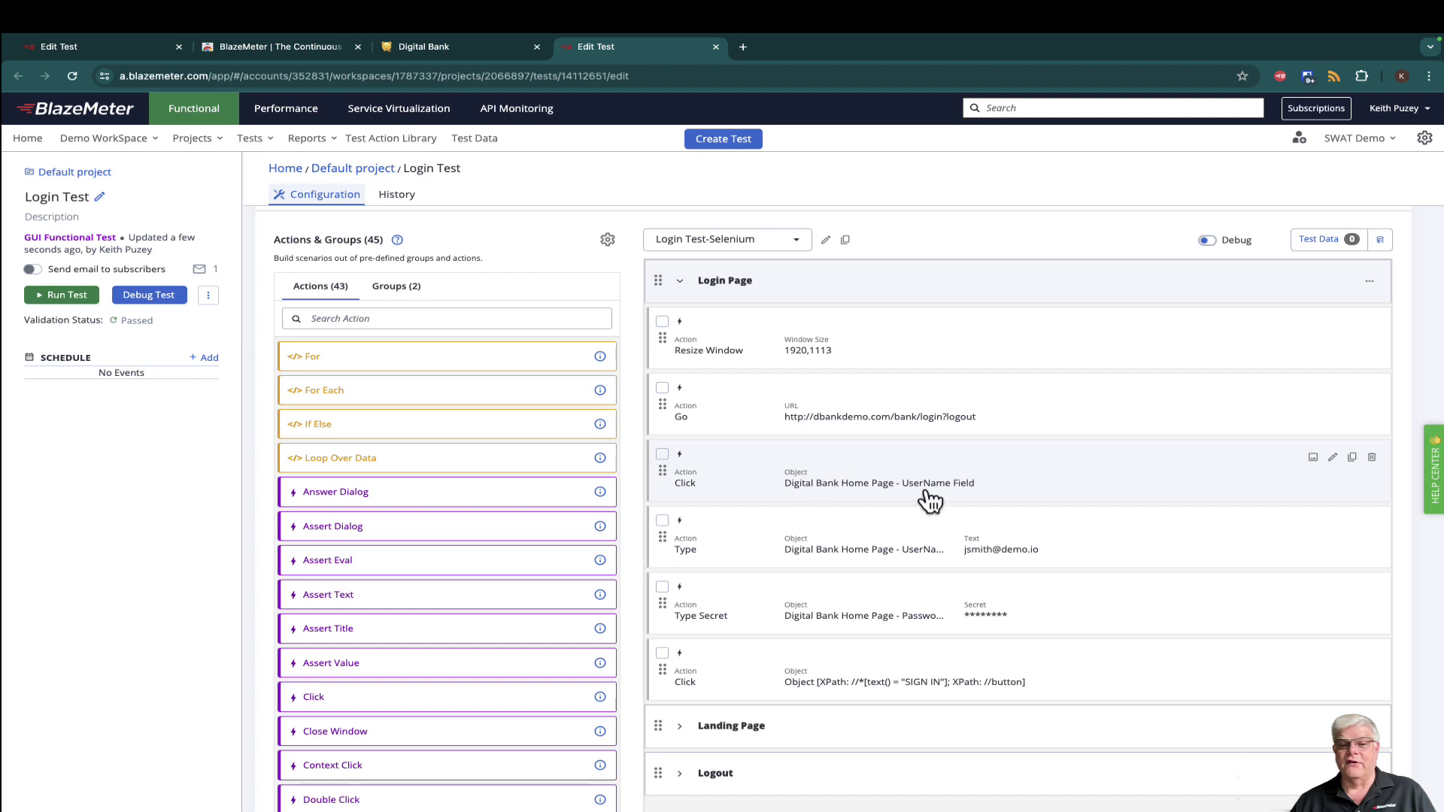
{"action": "scroll", "coordinate": [1029, 560], "scroll_direction": "down", "scroll_amount": 2}
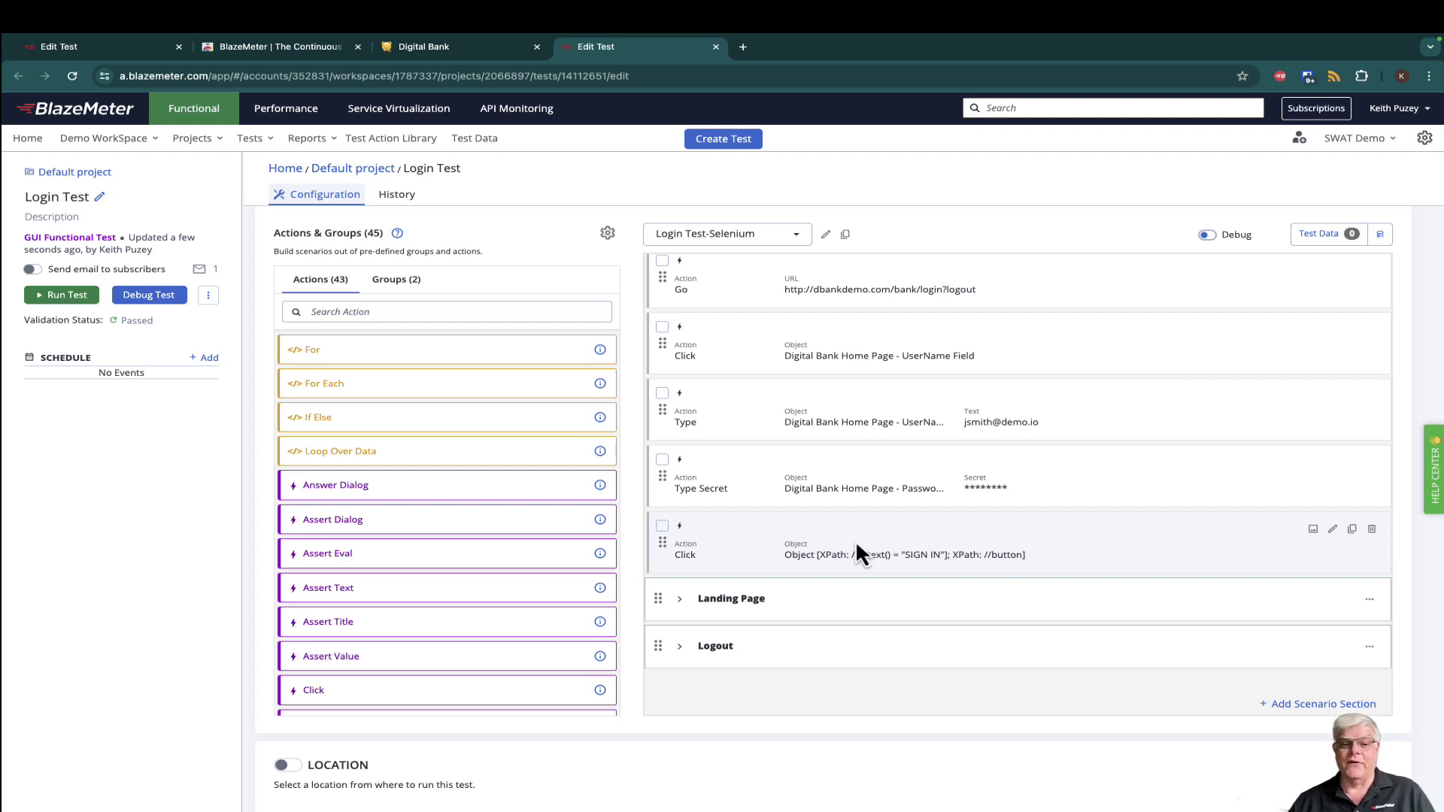
{"action": "scroll", "coordinate": [537, 507], "scroll_direction": "down", "scroll_amount": 1}
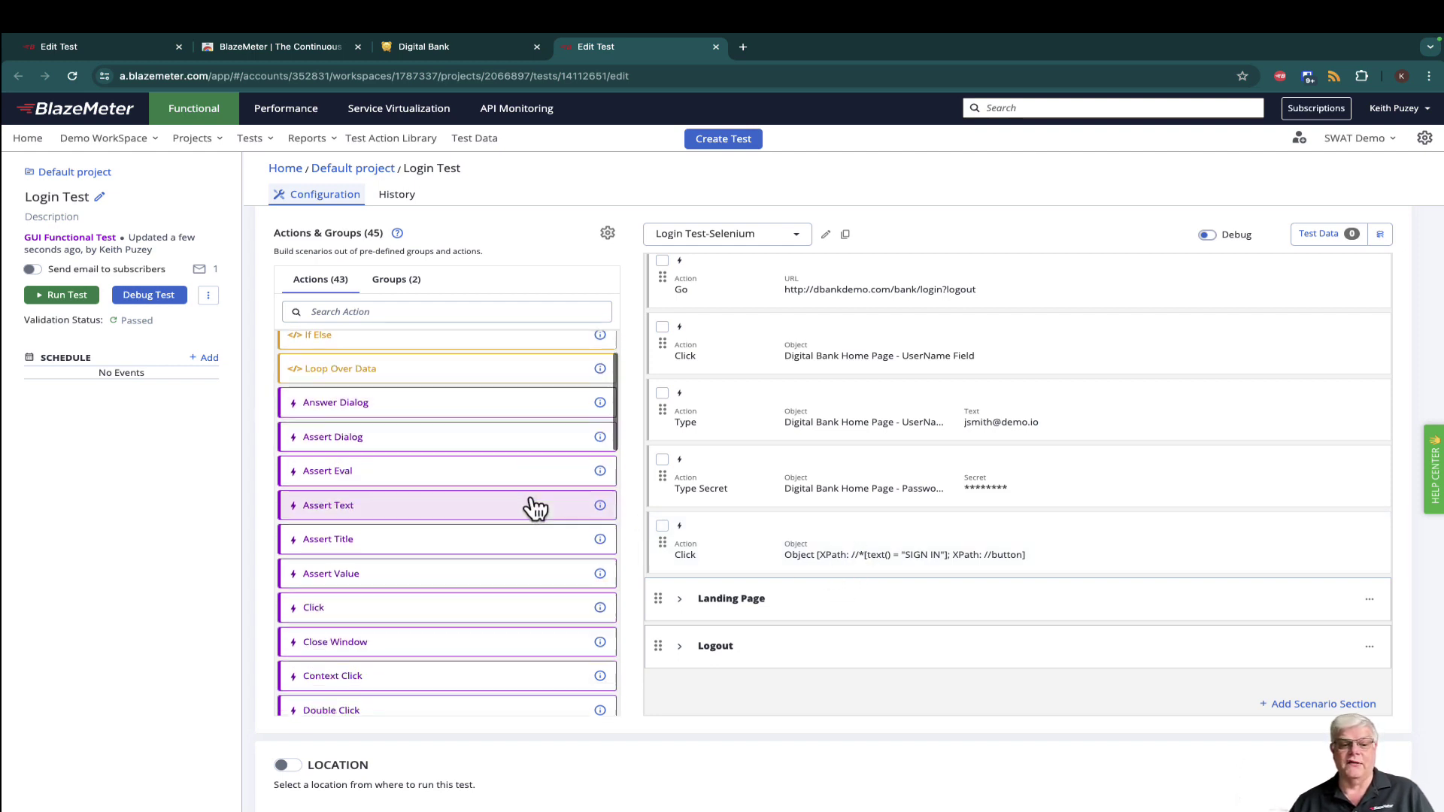
{"action": "scroll", "coordinate": [536, 508], "scroll_direction": "down", "scroll_amount": 7}
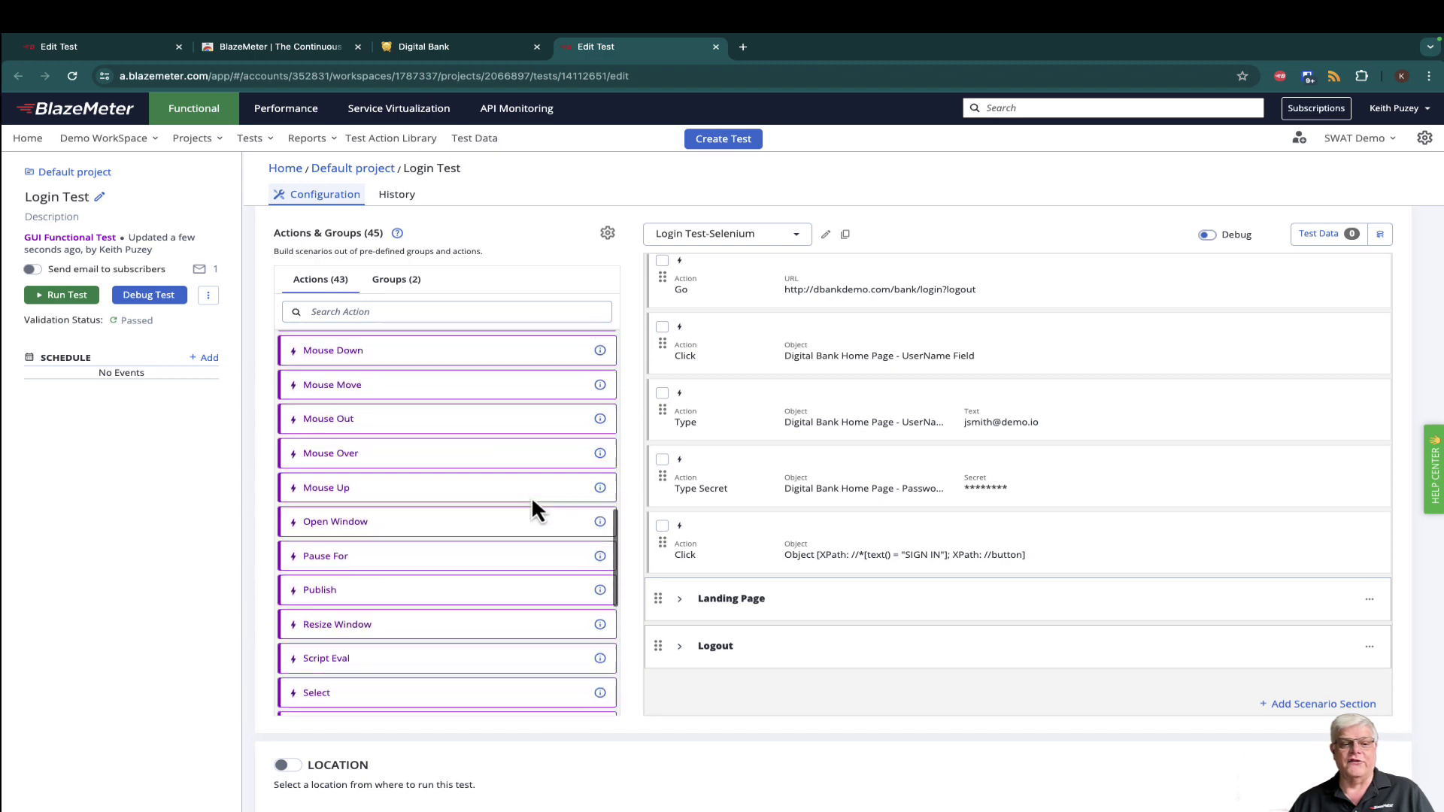
{"action": "scroll", "coordinate": [533, 501], "scroll_direction": "down", "scroll_amount": 1}
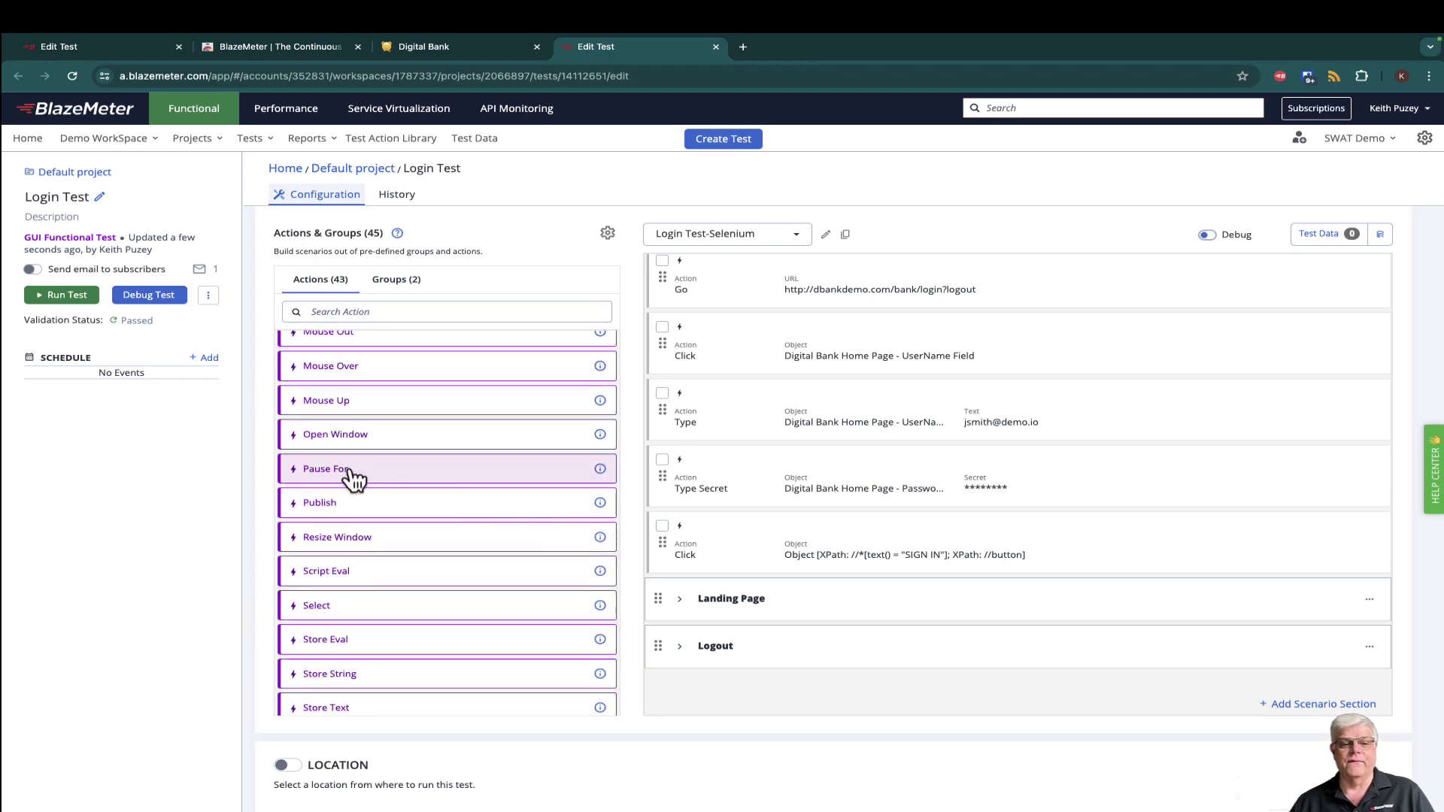
{"action": "left_click_drag", "start_coordinate": [351, 473], "coordinate": [790, 614]}
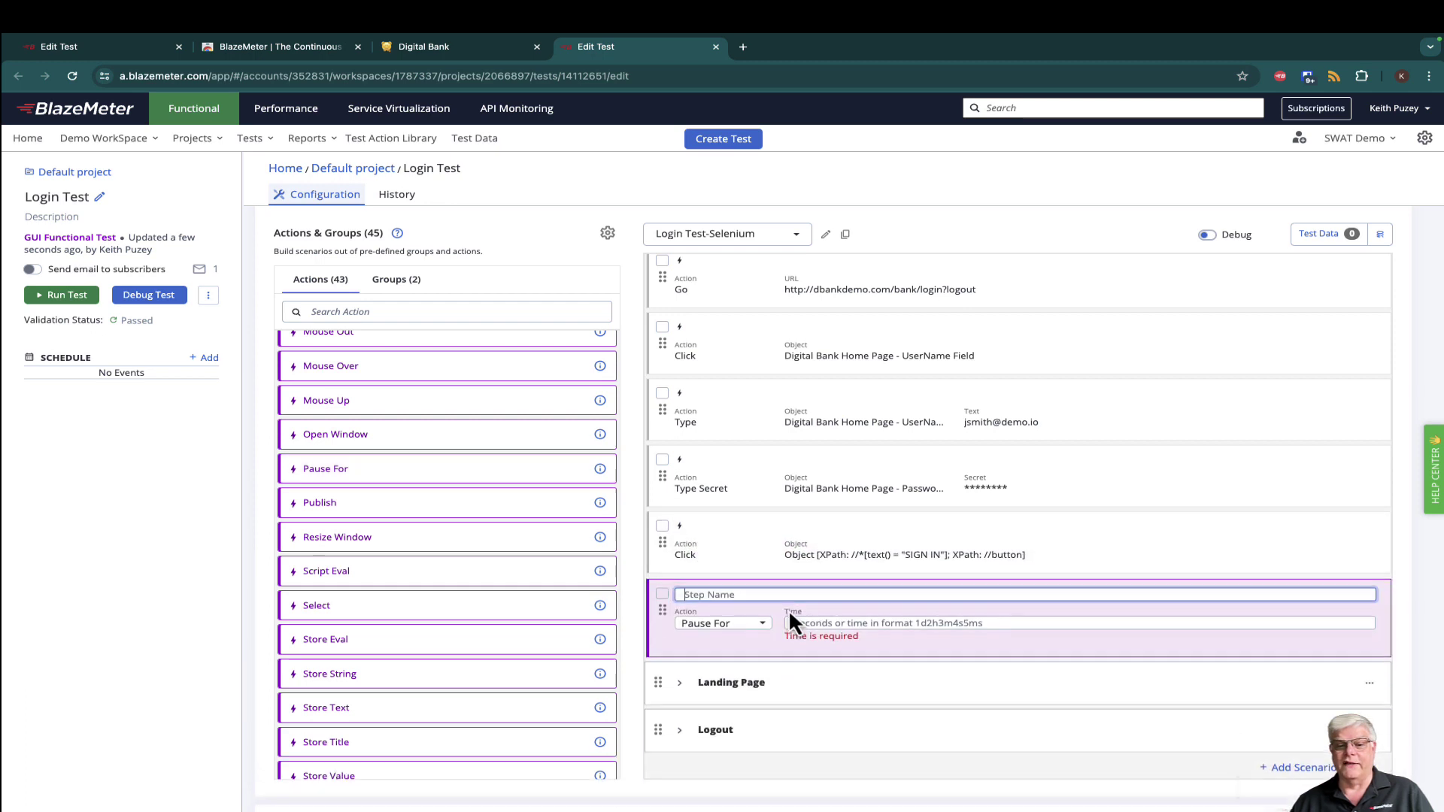
Set the new Pause For step's time to 5 seconds and save it
{"action": "left_click", "coordinate": [847, 624]}
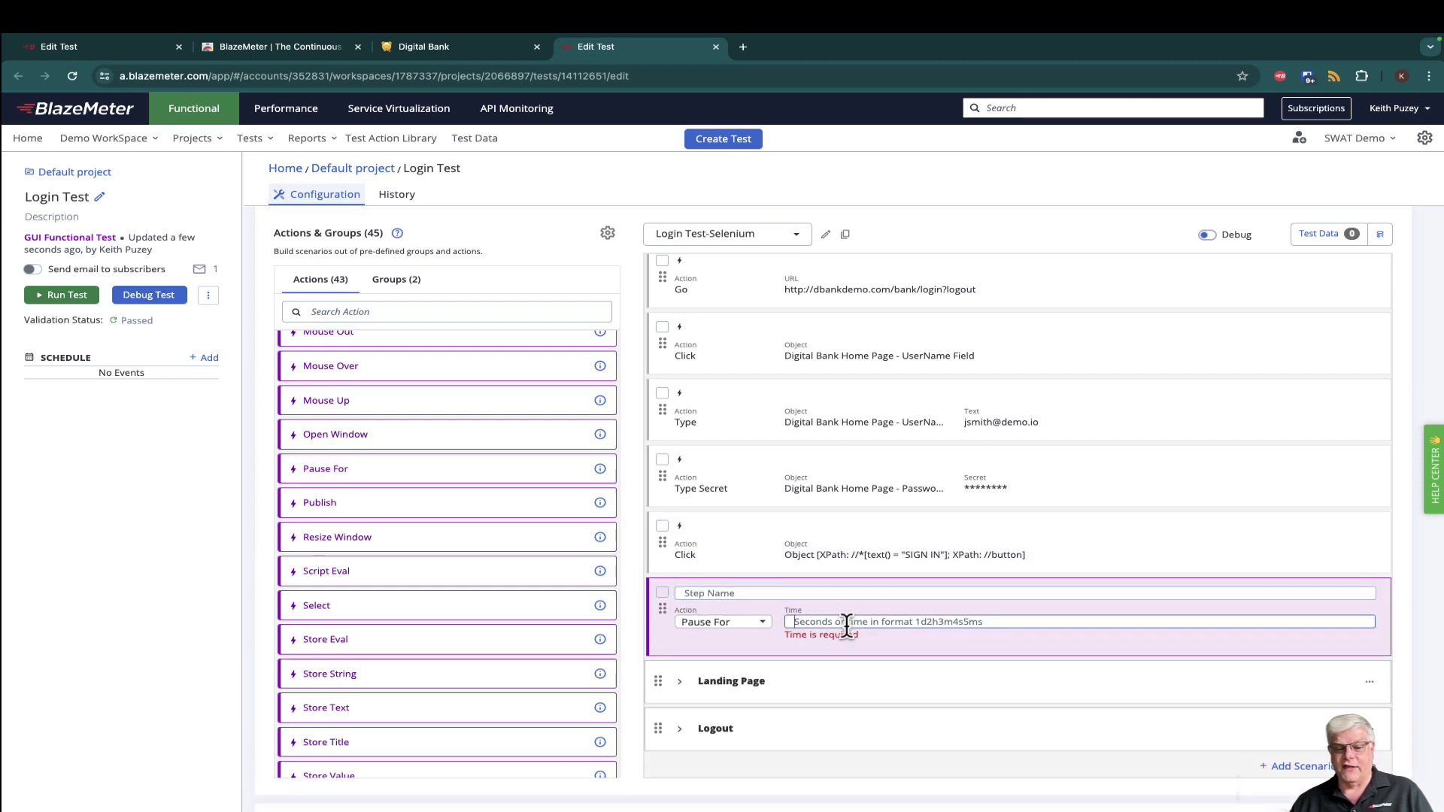
{"action": "type", "text": "5"}
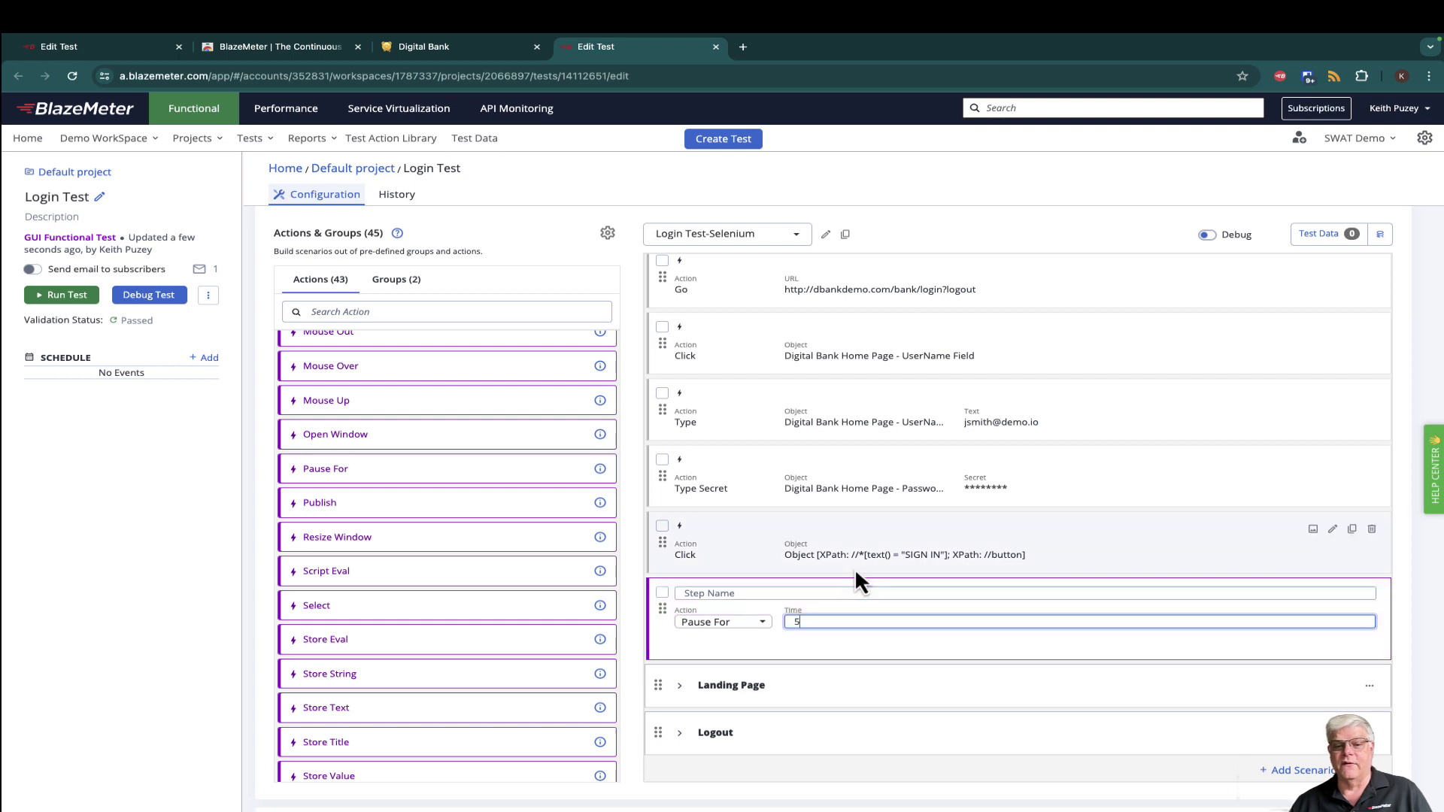
{"action": "left_click", "coordinate": [832, 566]}
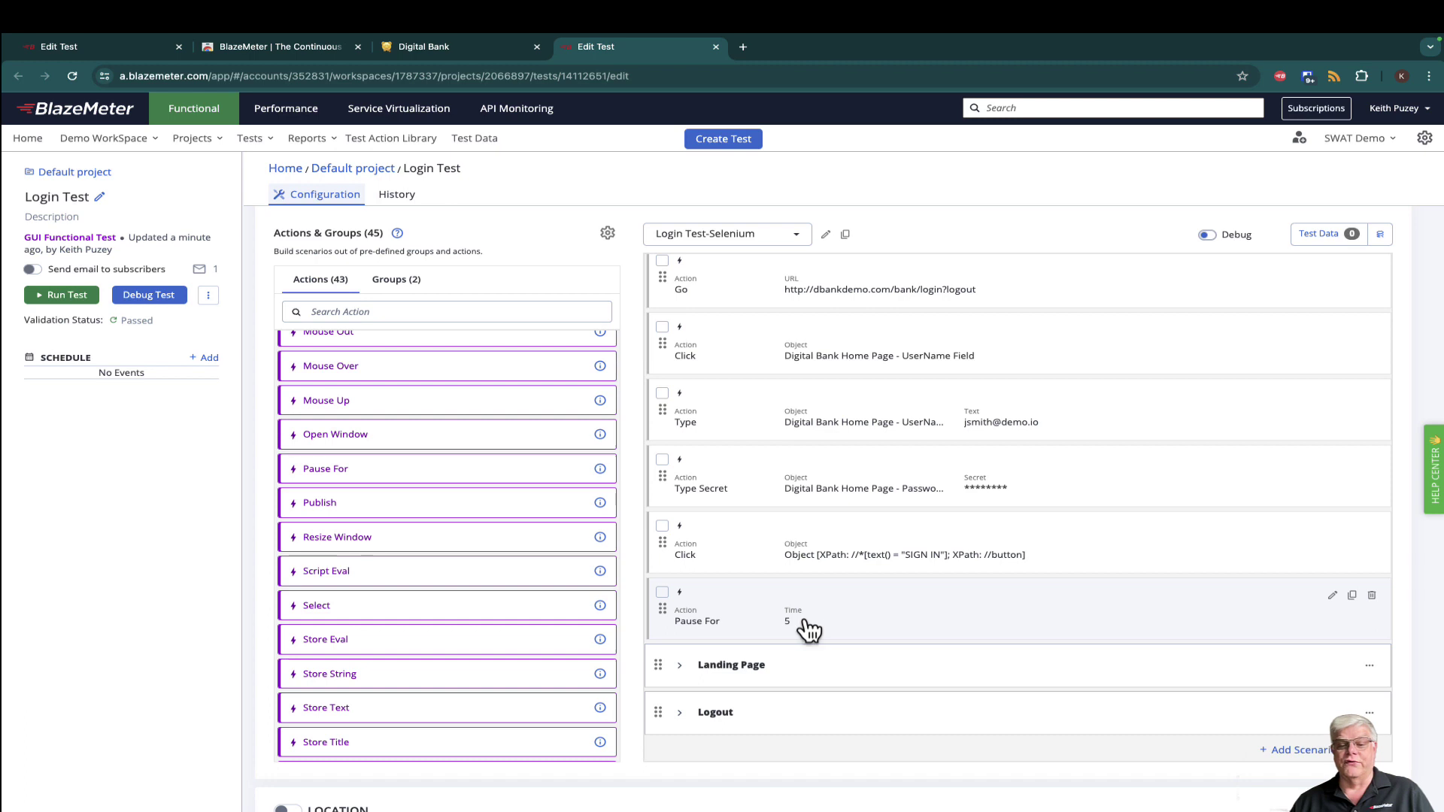
{"action": "scroll", "coordinate": [809, 628], "scroll_direction": "up", "scroll_amount": 2}
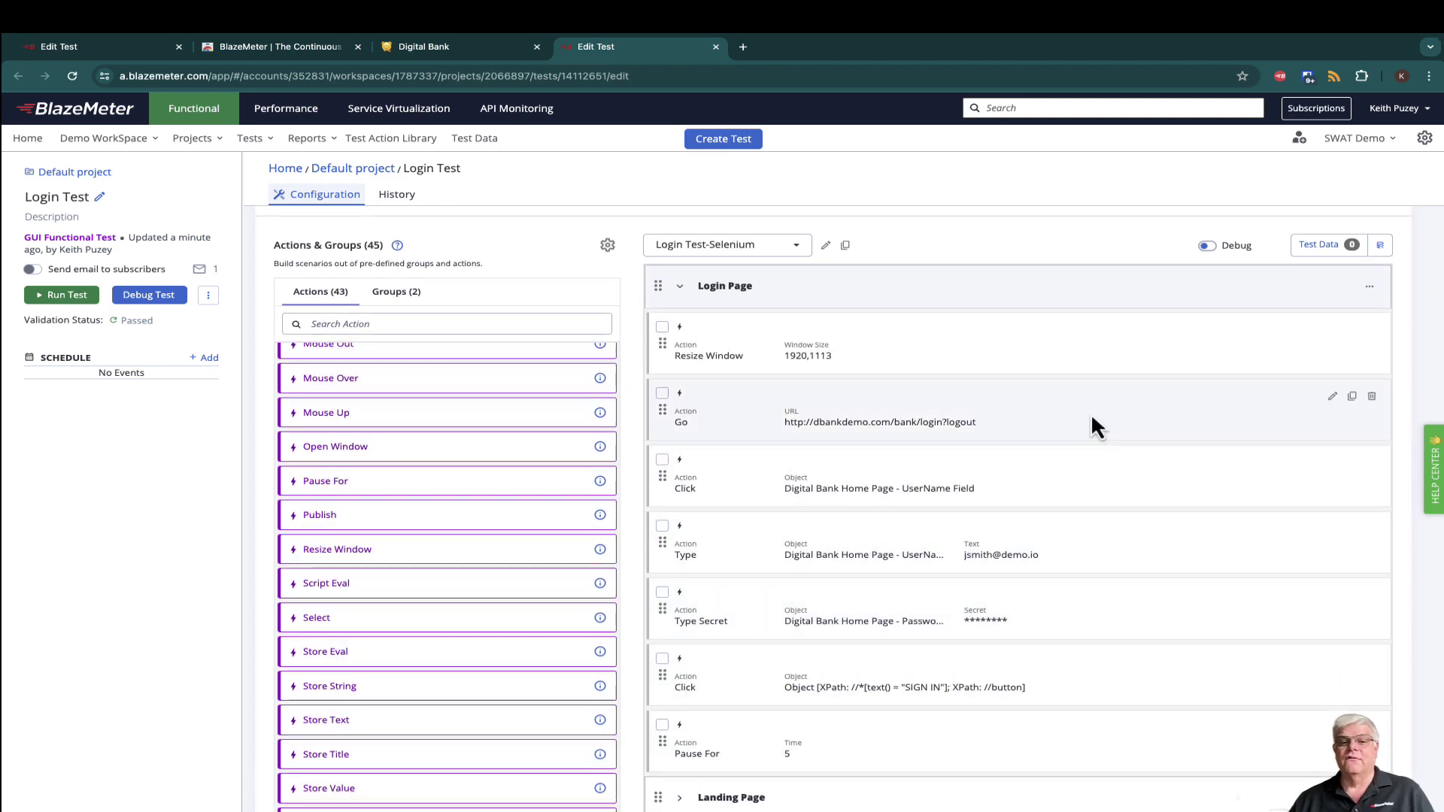
Debug-run the Login Test, reloading the Digital Bank login page, then switch Debug off
{"action": "left_click", "coordinate": [1209, 247]}
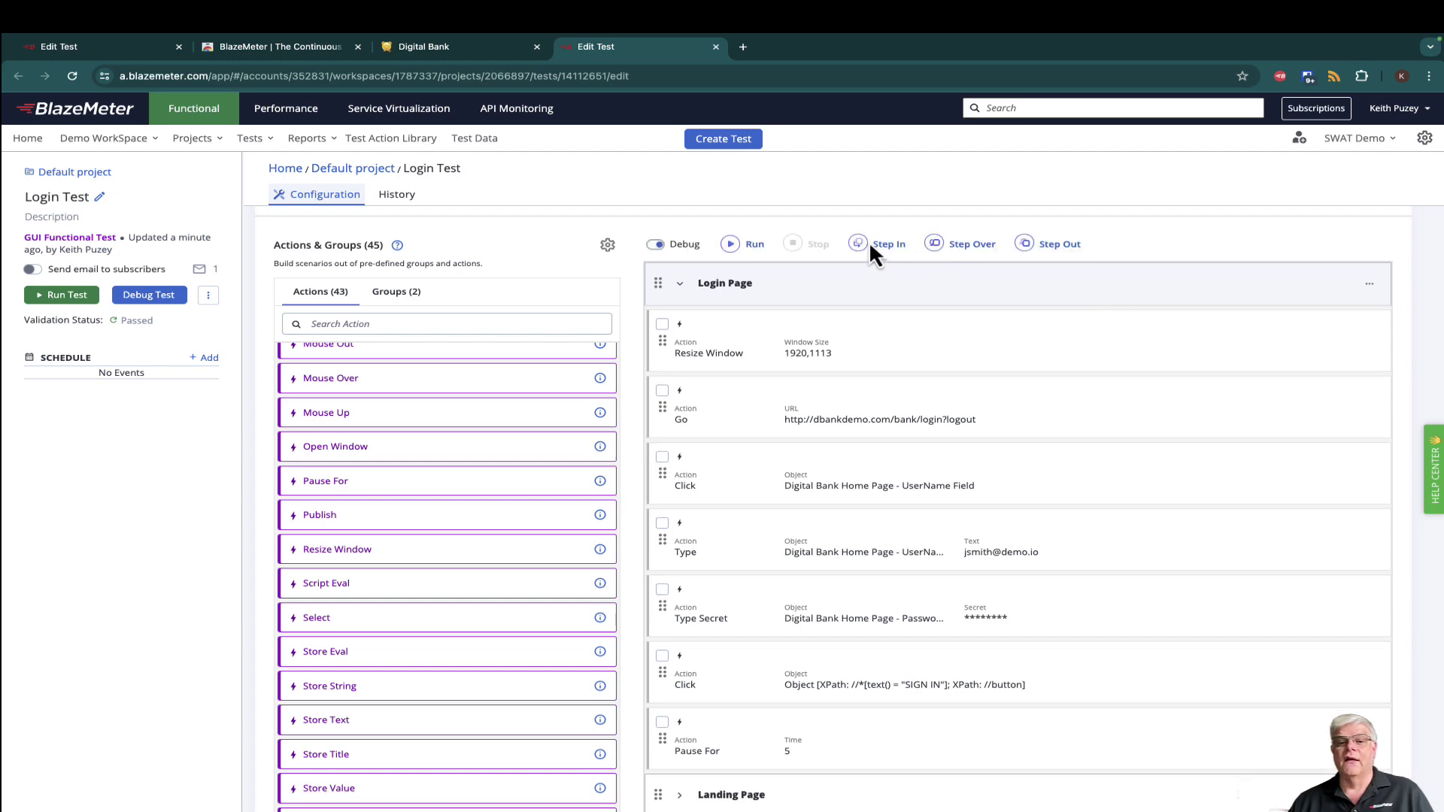
{"action": "left_click", "coordinate": [737, 245]}
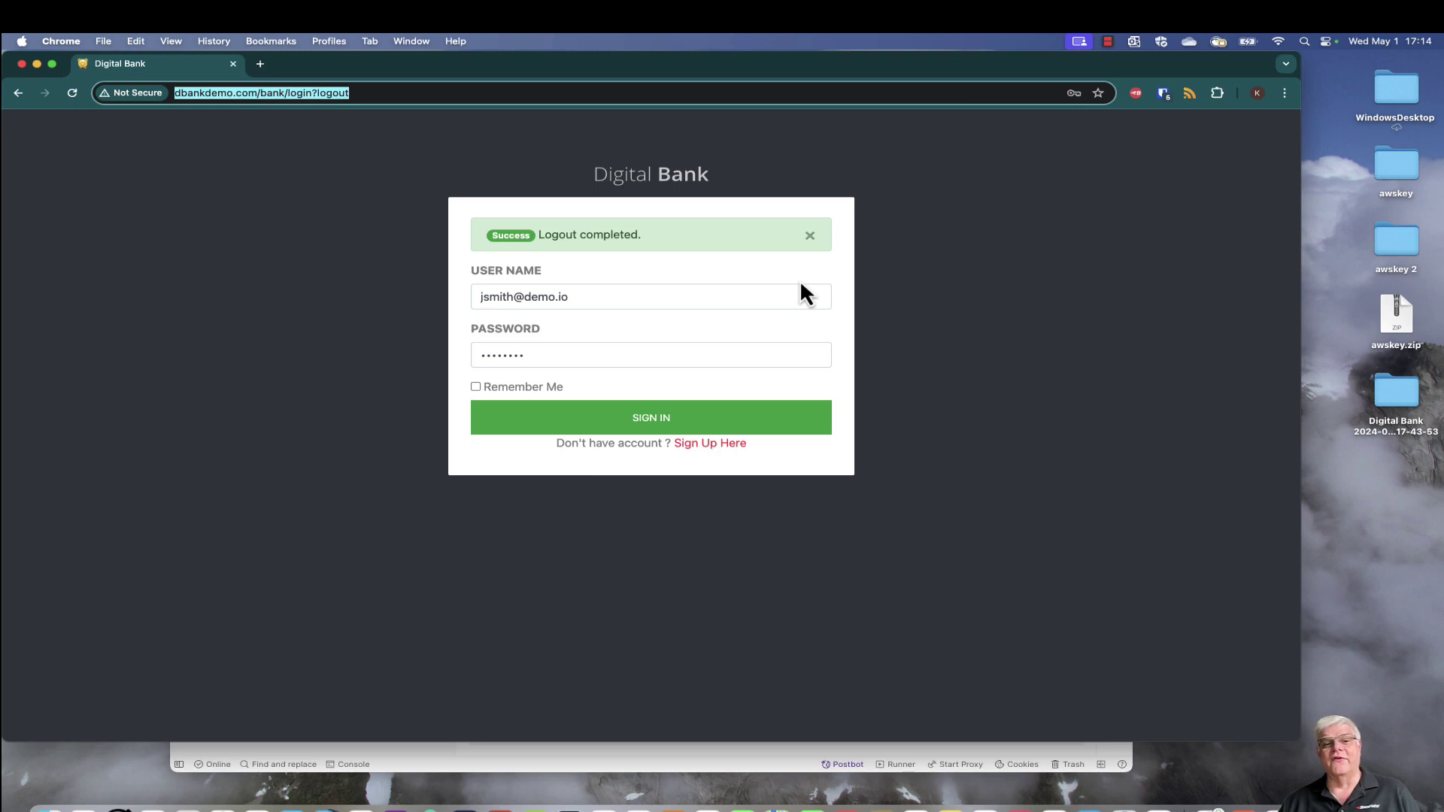
{"action": "key", "text": "Return"}
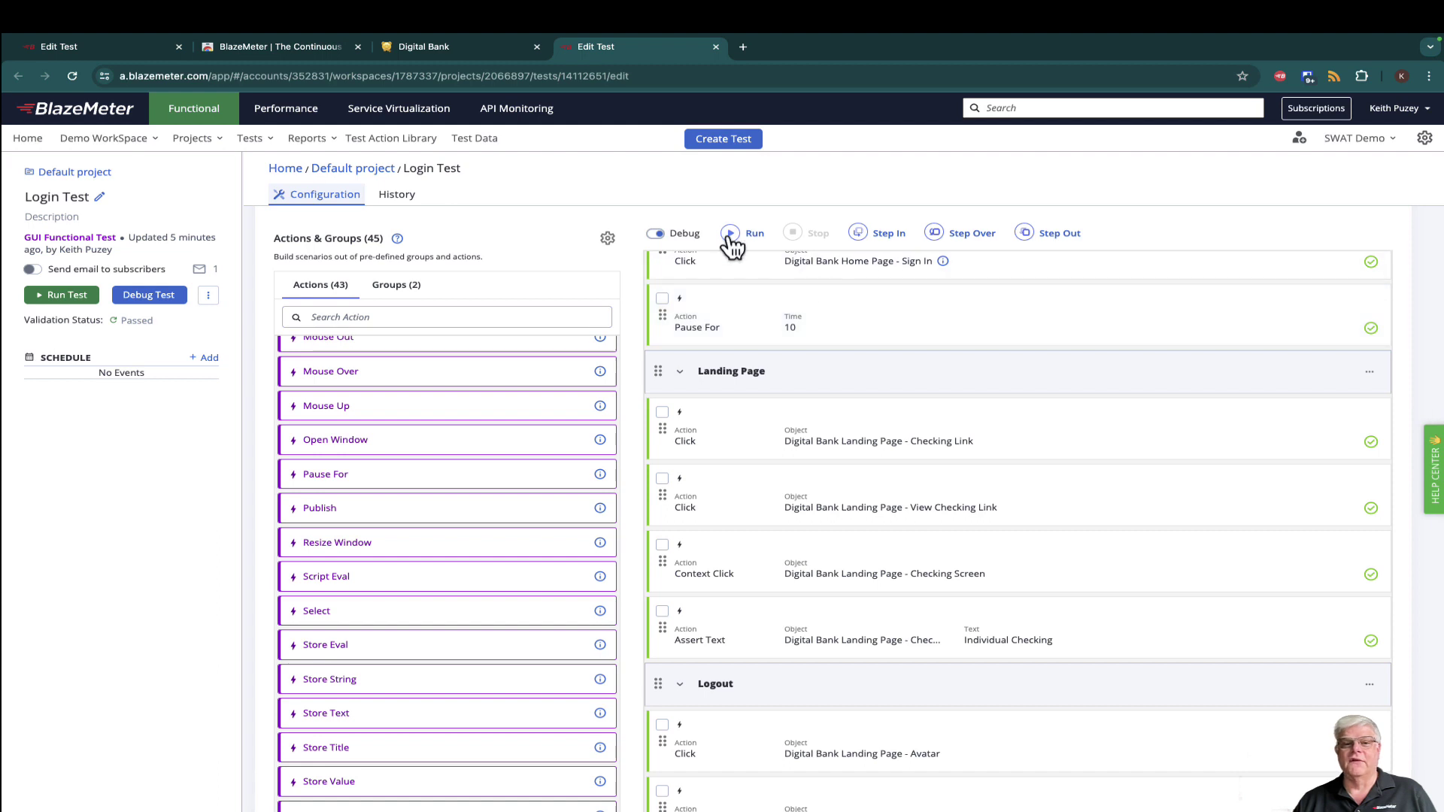
{"action": "left_click", "coordinate": [657, 234]}
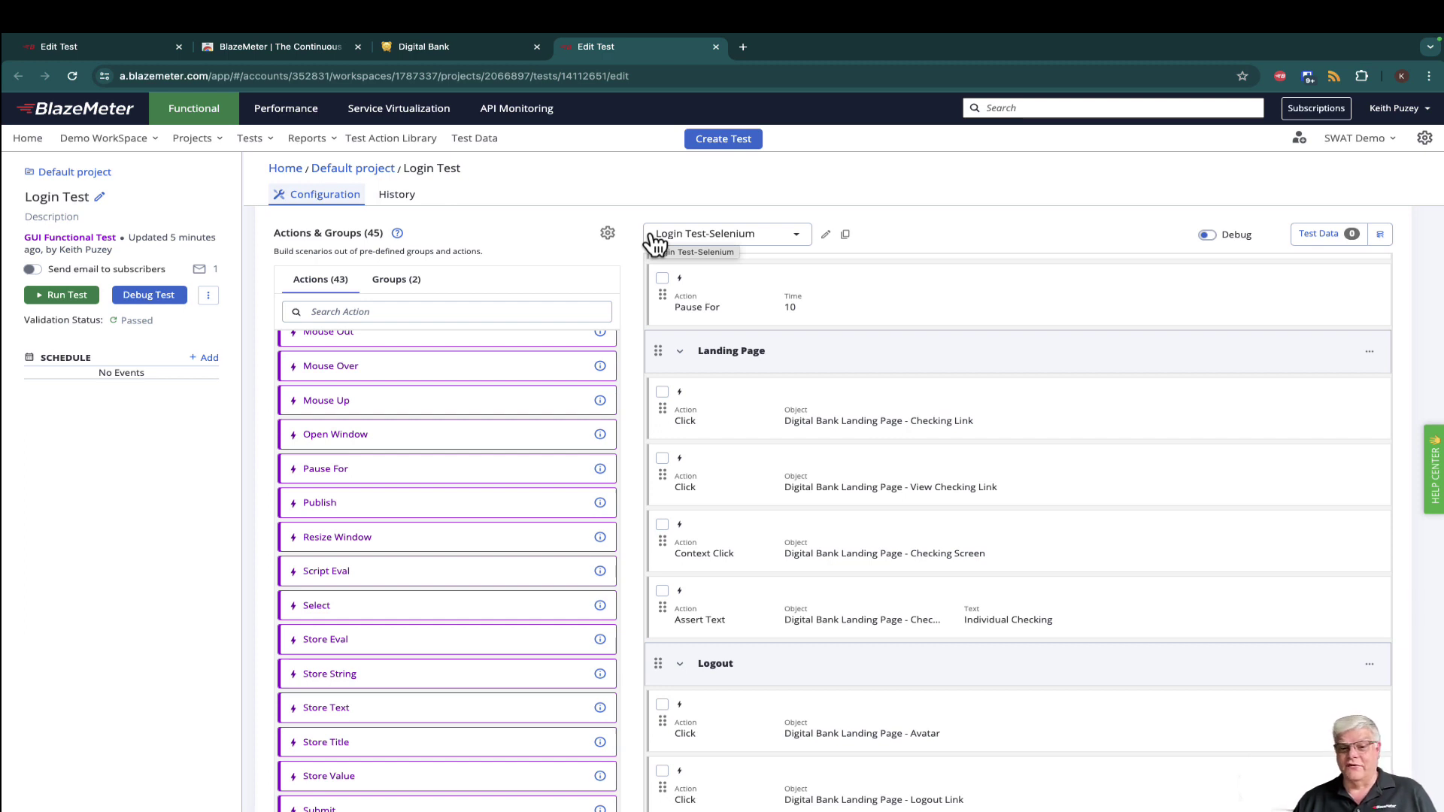
Set the test location to US East (Virginia)
{"action": "scroll", "coordinate": [657, 242], "scroll_direction": "down", "scroll_amount": 5}
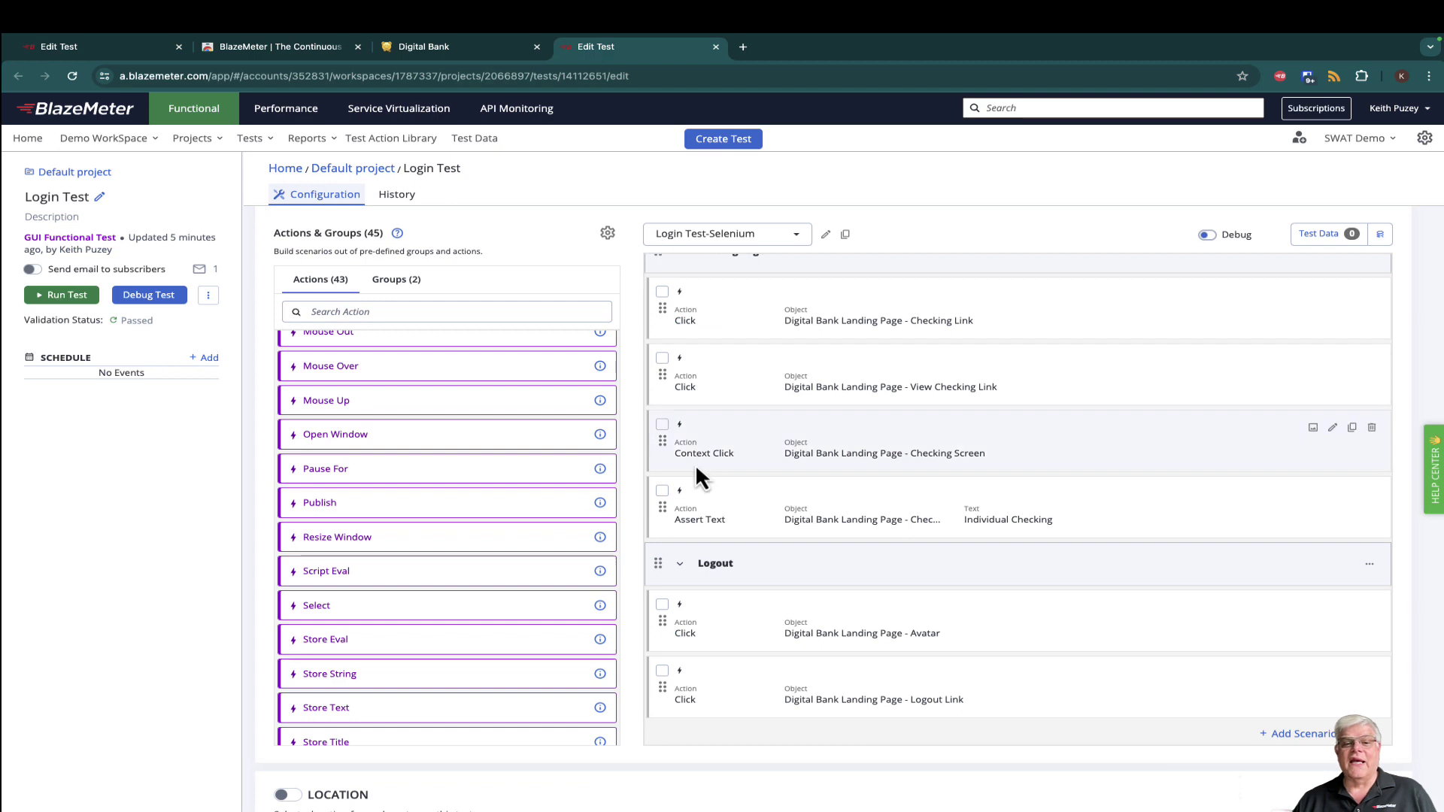
{"action": "scroll", "coordinate": [695, 474], "scroll_direction": "down", "scroll_amount": 4}
{"action": "scroll", "coordinate": [696, 474], "scroll_direction": "down", "scroll_amount": 2}
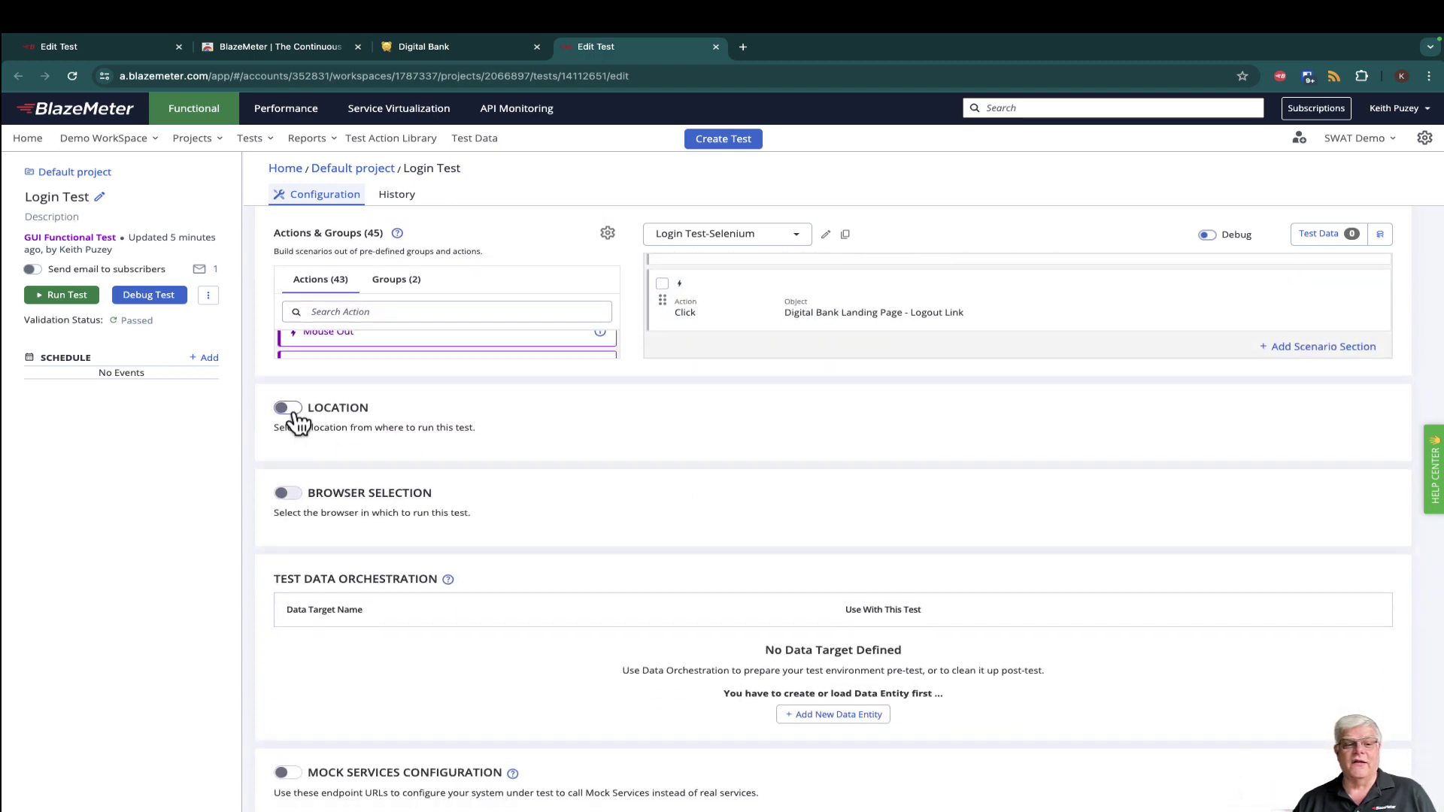
{"action": "left_click", "coordinate": [289, 407]}
{"action": "left_click", "coordinate": [623, 456]}
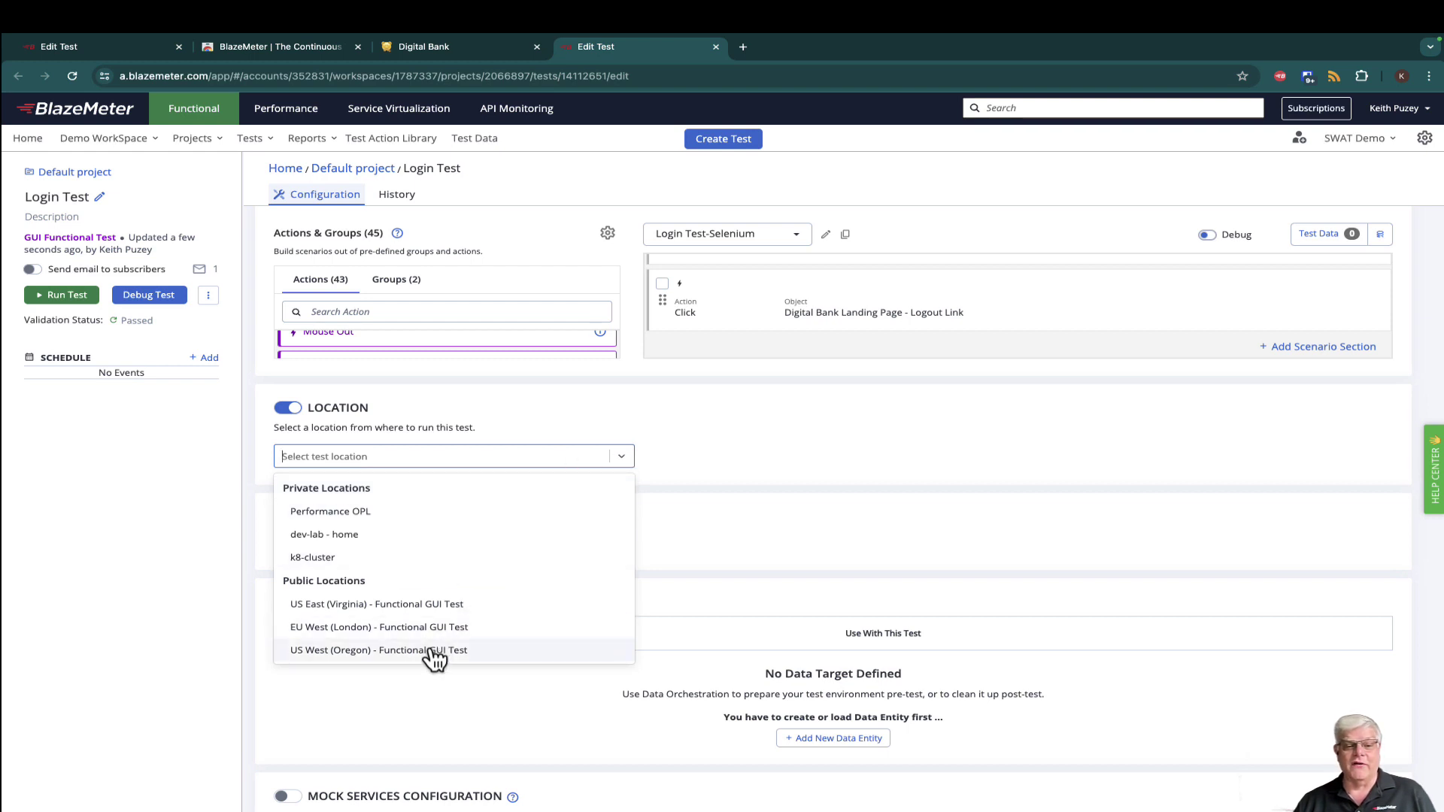
{"action": "left_click", "coordinate": [359, 606]}
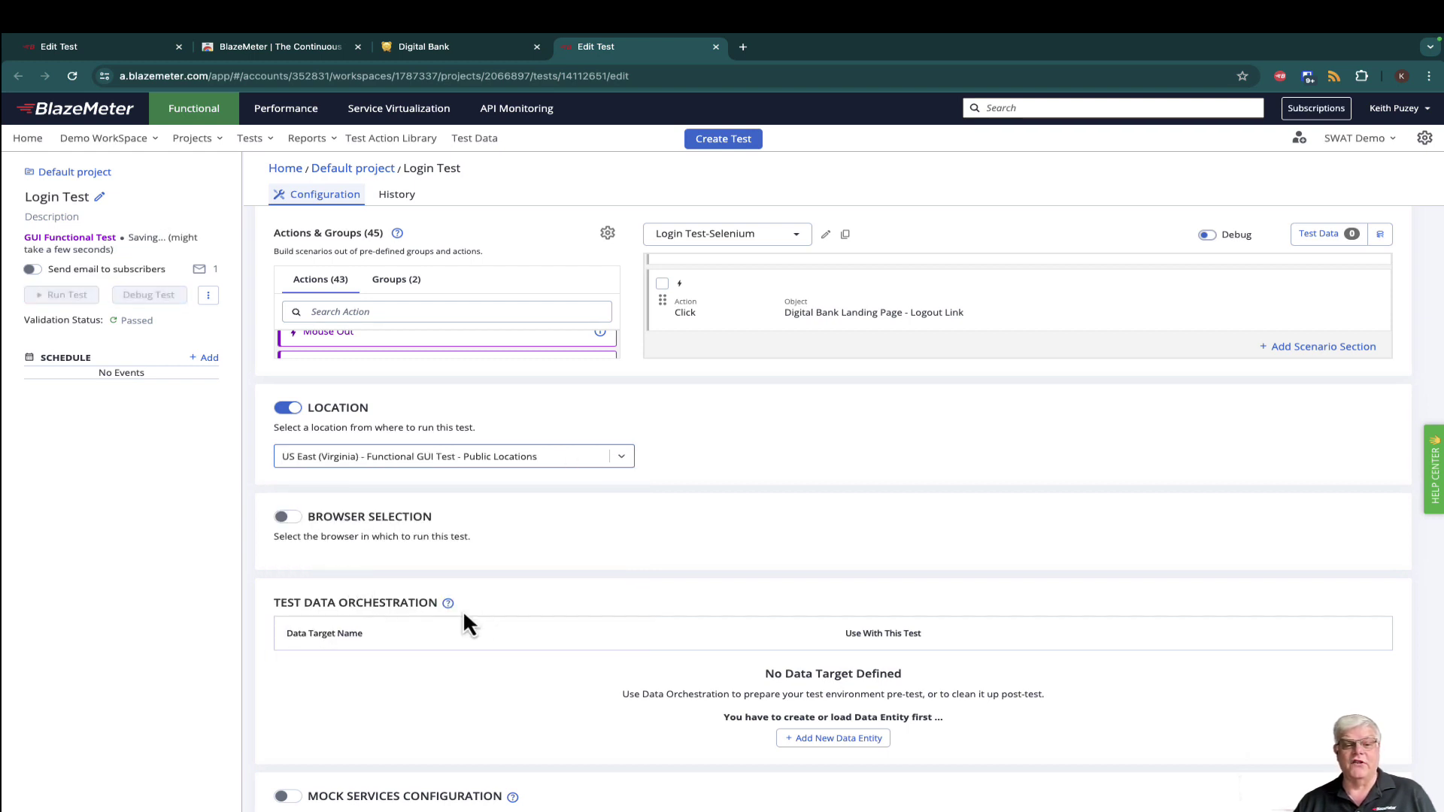
Add chrome version 105 to the test's browser selection
{"action": "left_click", "coordinate": [290, 492]}
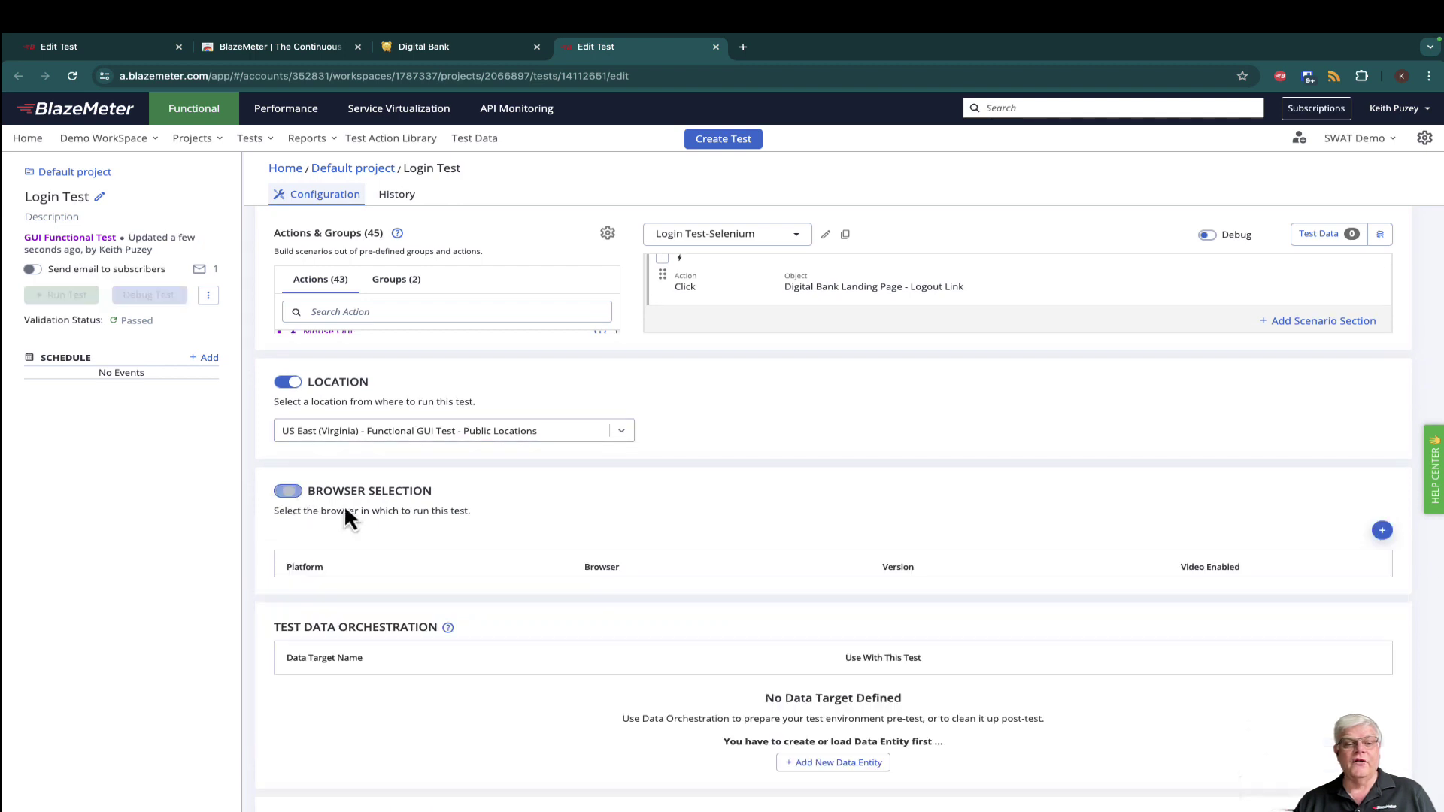
{"action": "left_click", "coordinate": [1383, 530]}
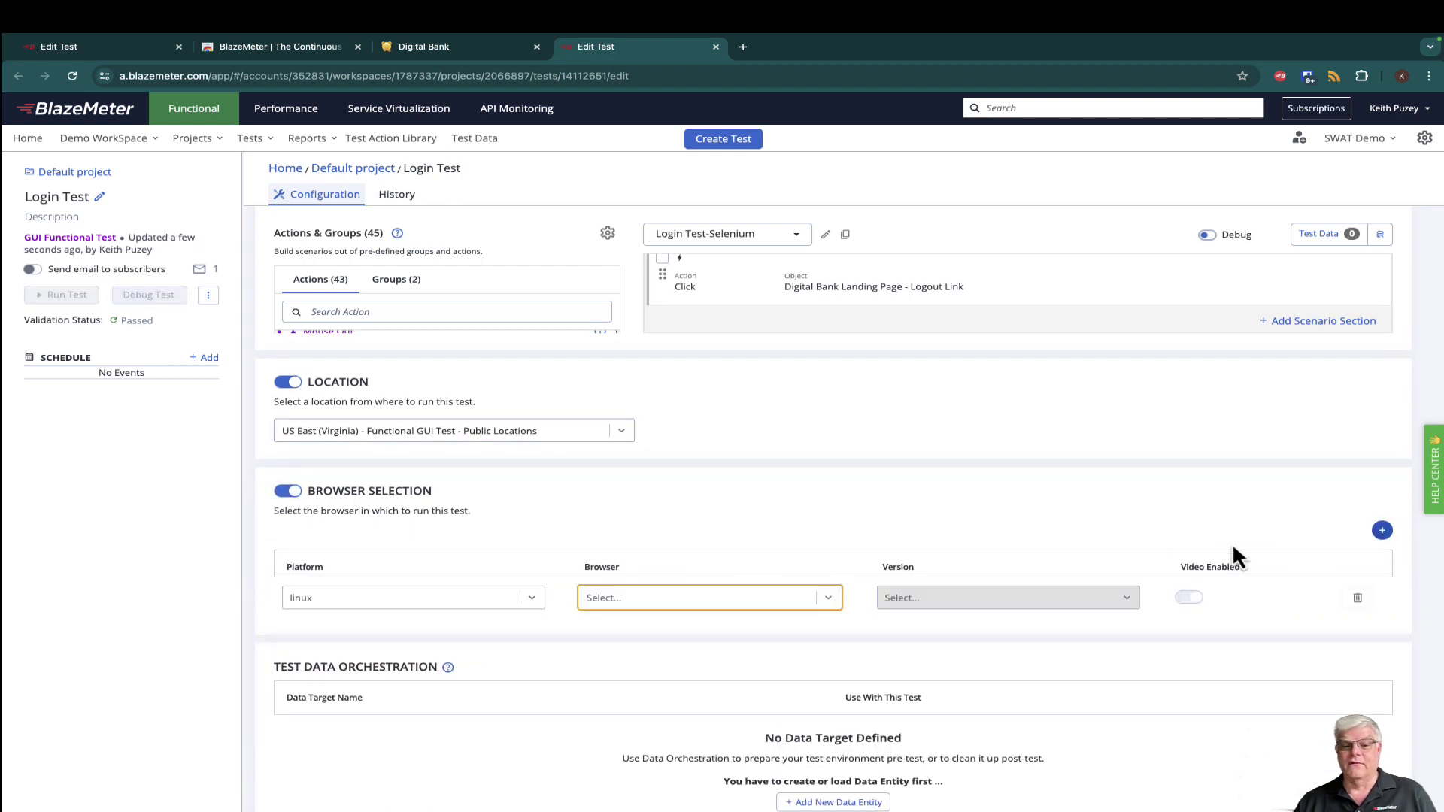
{"action": "left_click", "coordinate": [829, 598]}
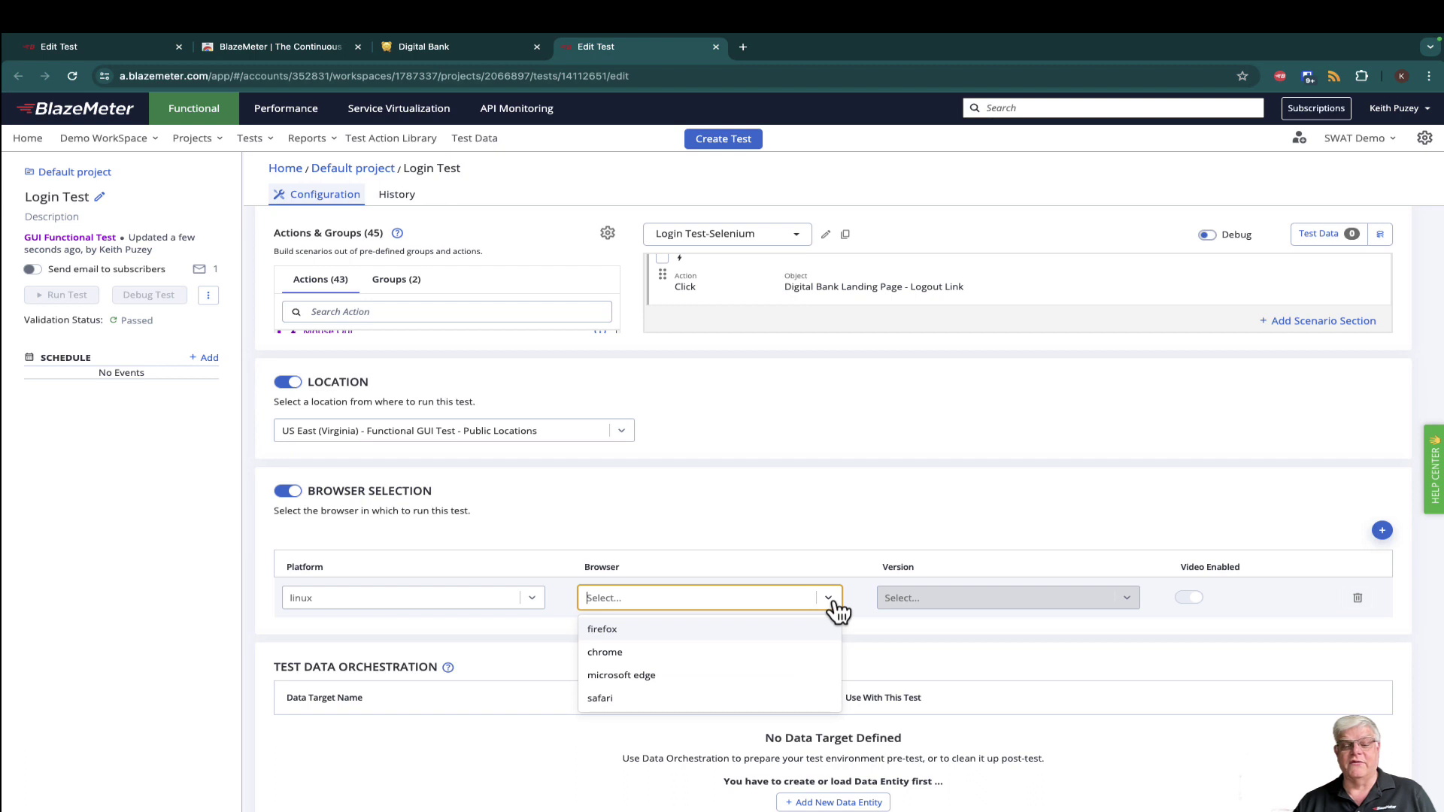
{"action": "left_click", "coordinate": [641, 653]}
{"action": "left_click", "coordinate": [1127, 600]}
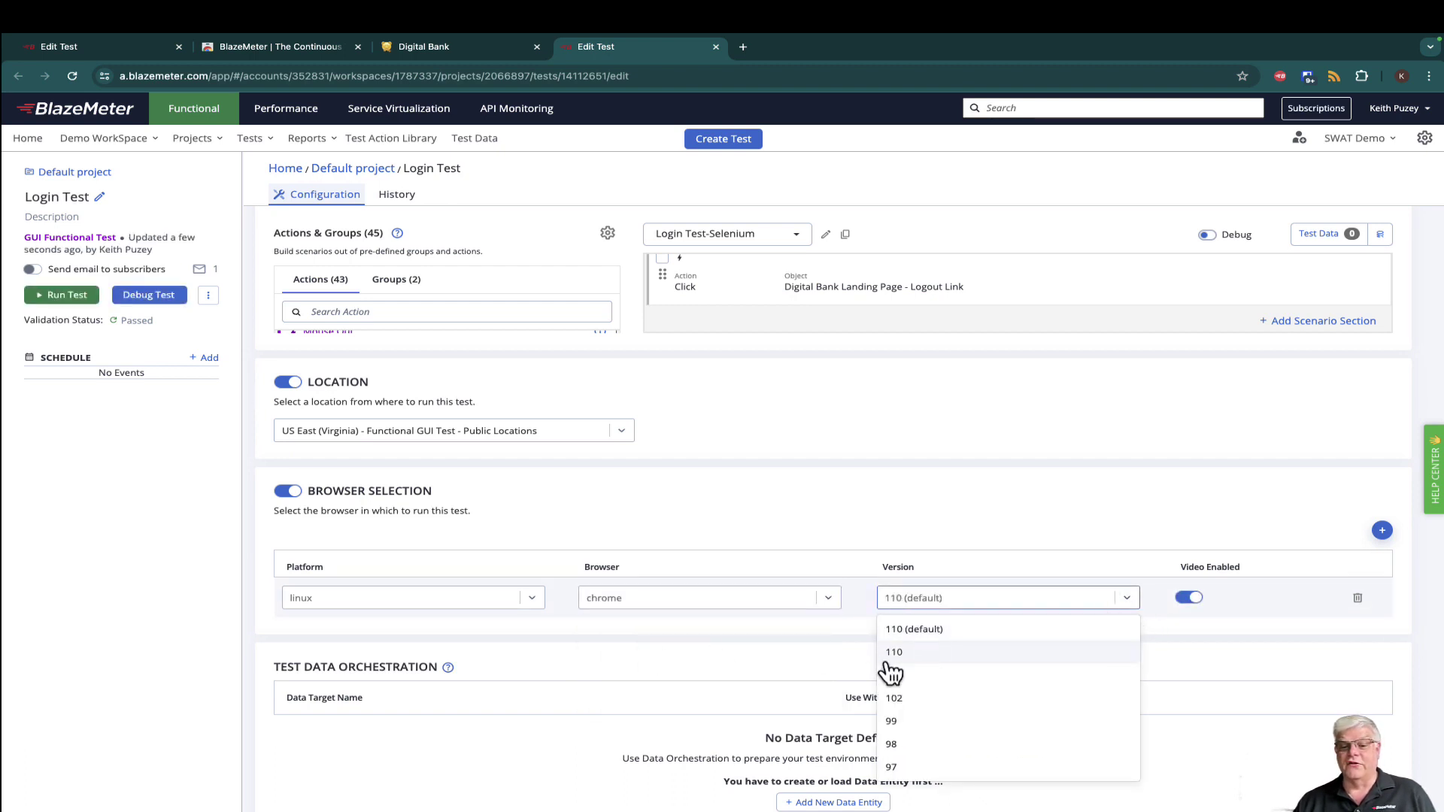
{"action": "left_click", "coordinate": [1000, 675]}
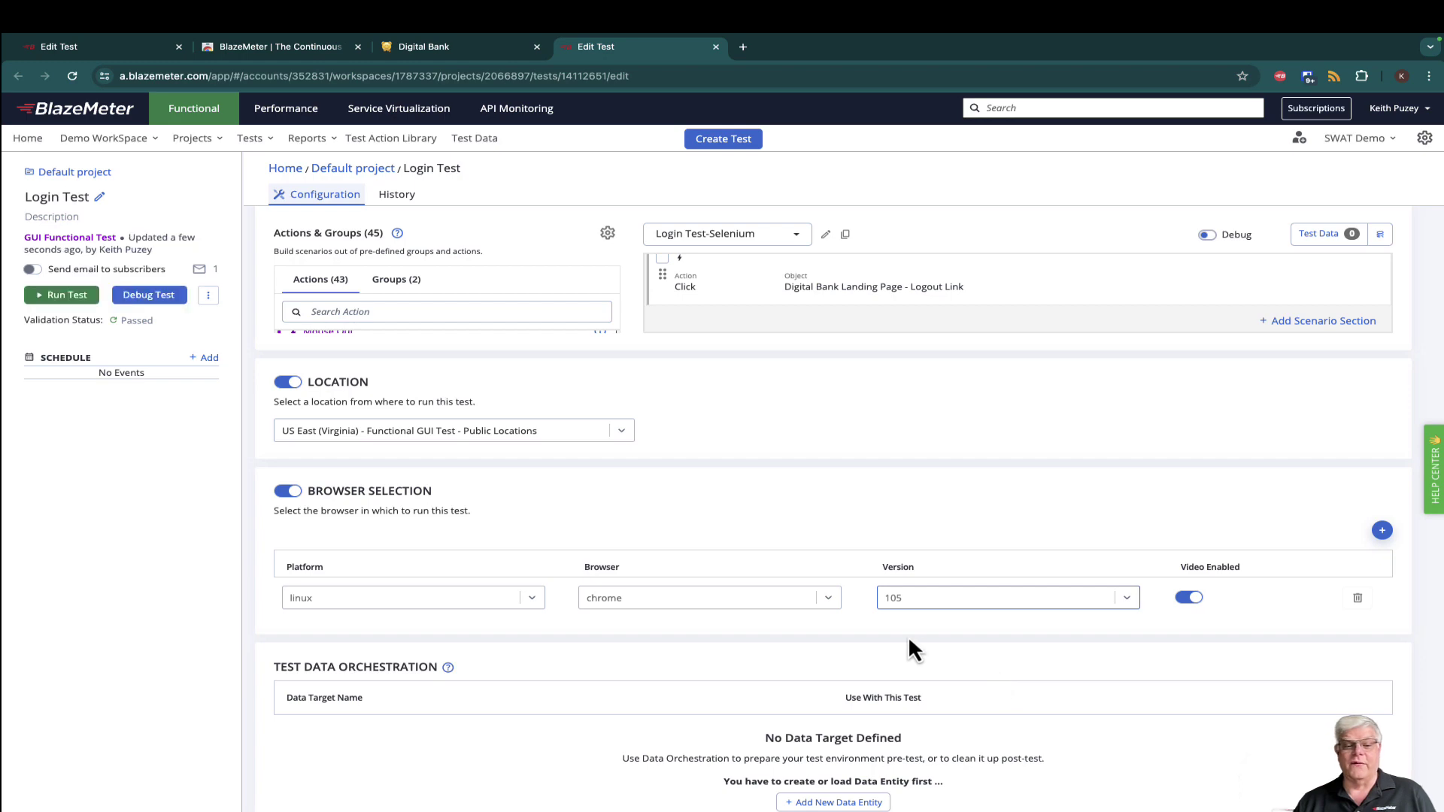
{"action": "scroll", "coordinate": [708, 531], "scroll_direction": "up", "scroll_amount": 6}
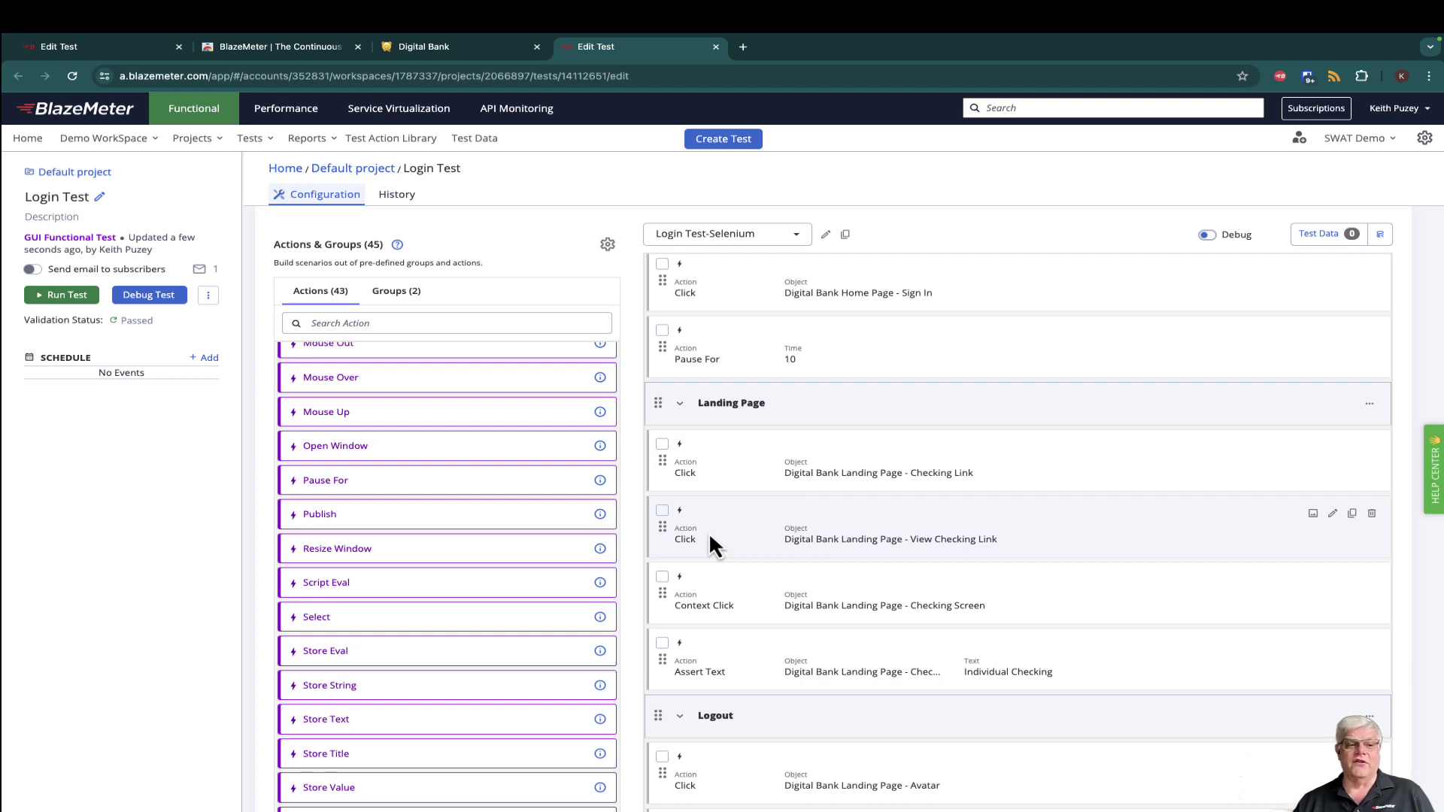
Start a cloud run of Login Test and view the workspace's Test Action Library
{"action": "left_click", "coordinate": [83, 299]}
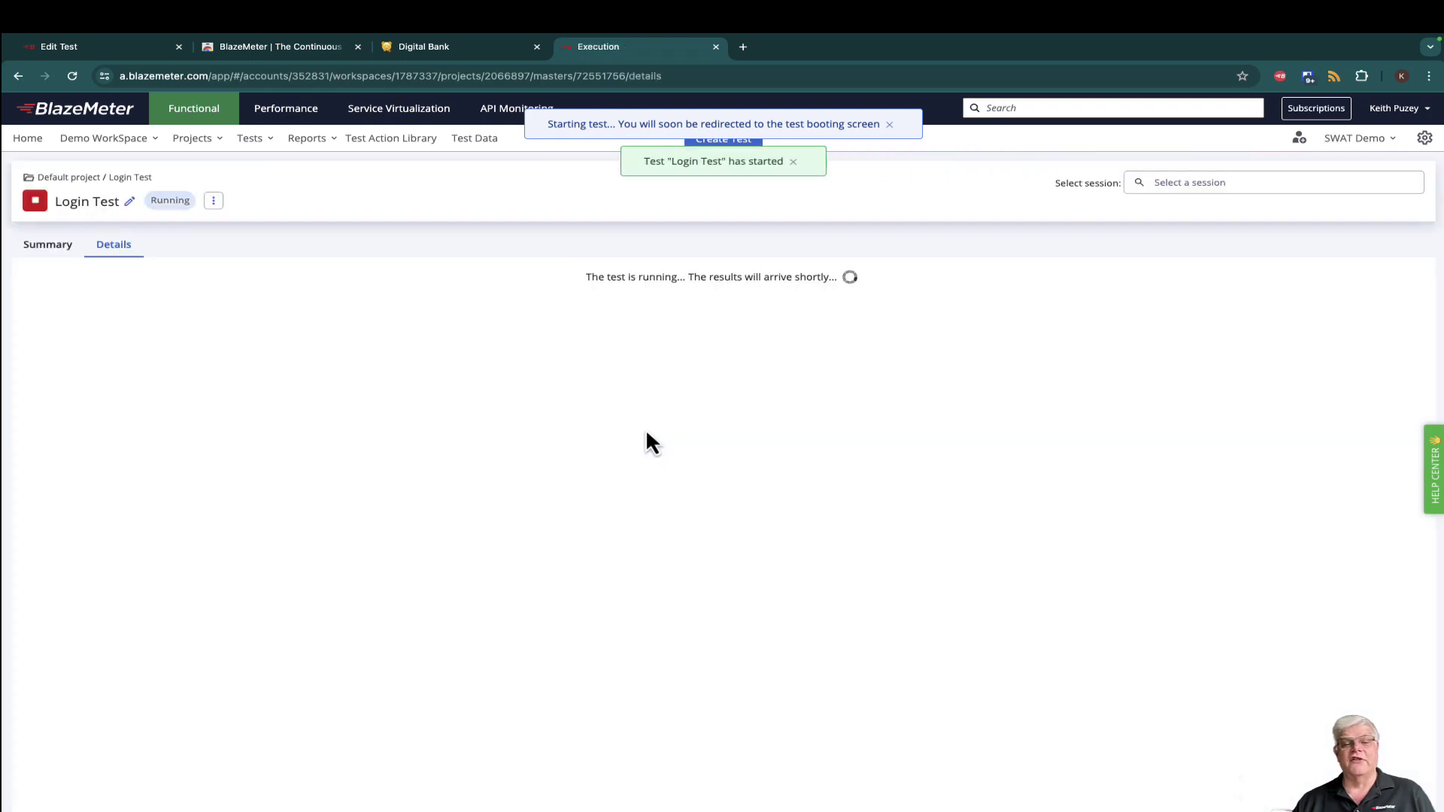
{"action": "left_click", "coordinate": [413, 142]}
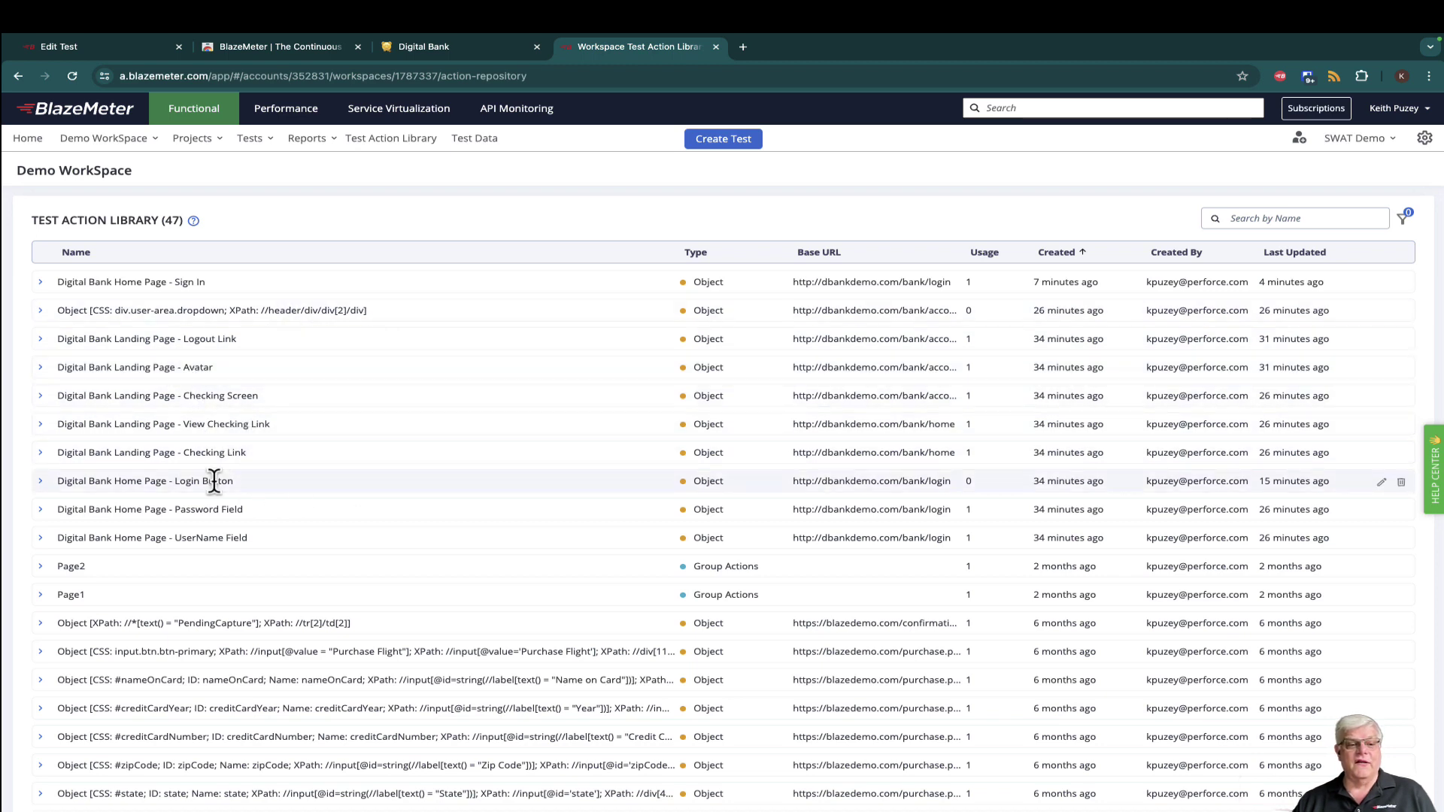
Inspect the Digital Bank Home Page - Login Button's five locators, then return to the Demo WorkSpace dashboard
{"action": "left_click", "coordinate": [41, 482]}
{"action": "scroll", "coordinate": [46, 489], "scroll_direction": "down", "scroll_amount": 2}
{"action": "scroll", "coordinate": [49, 492], "scroll_direction": "down", "scroll_amount": 1}
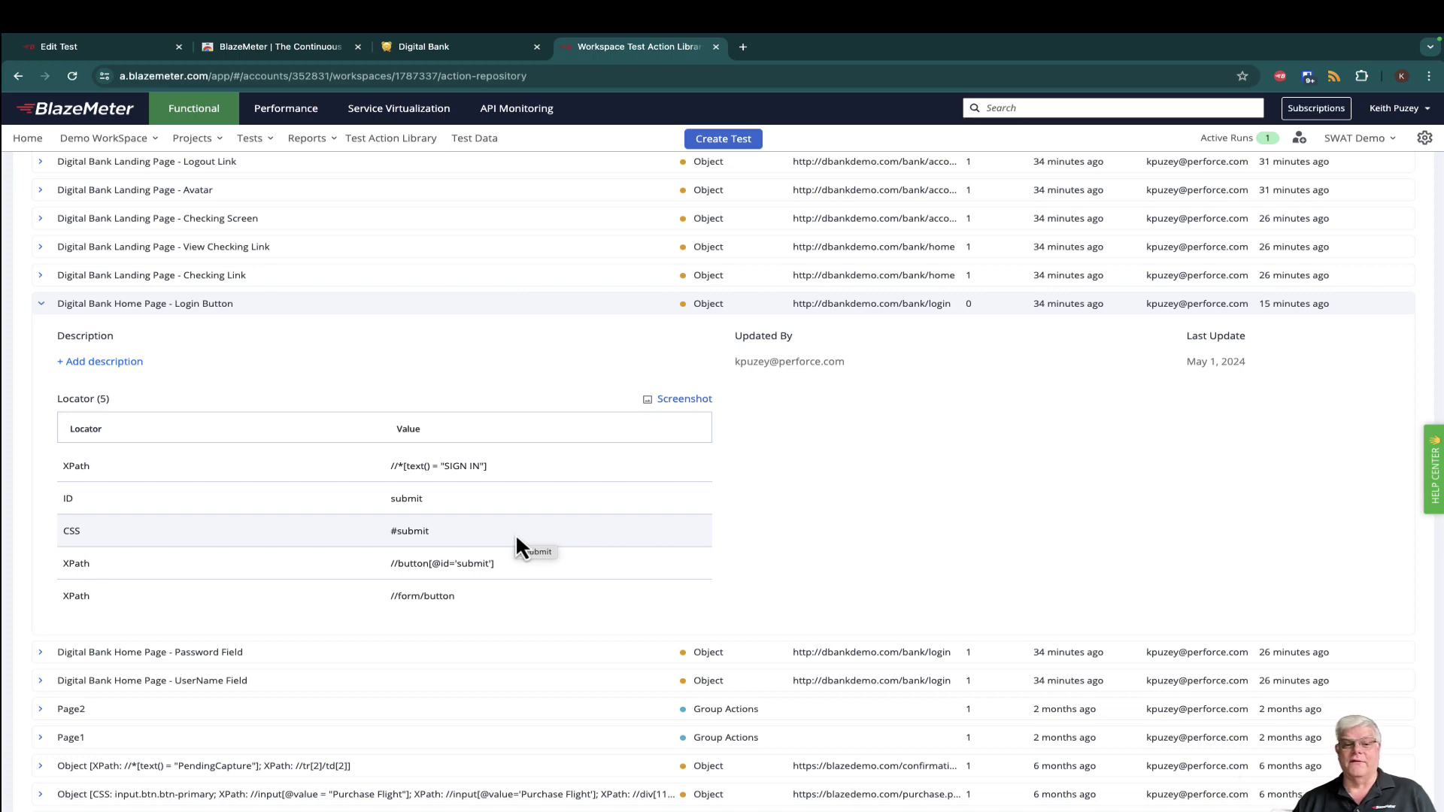
{"action": "scroll", "coordinate": [516, 534], "scroll_direction": "up", "scroll_amount": 3}
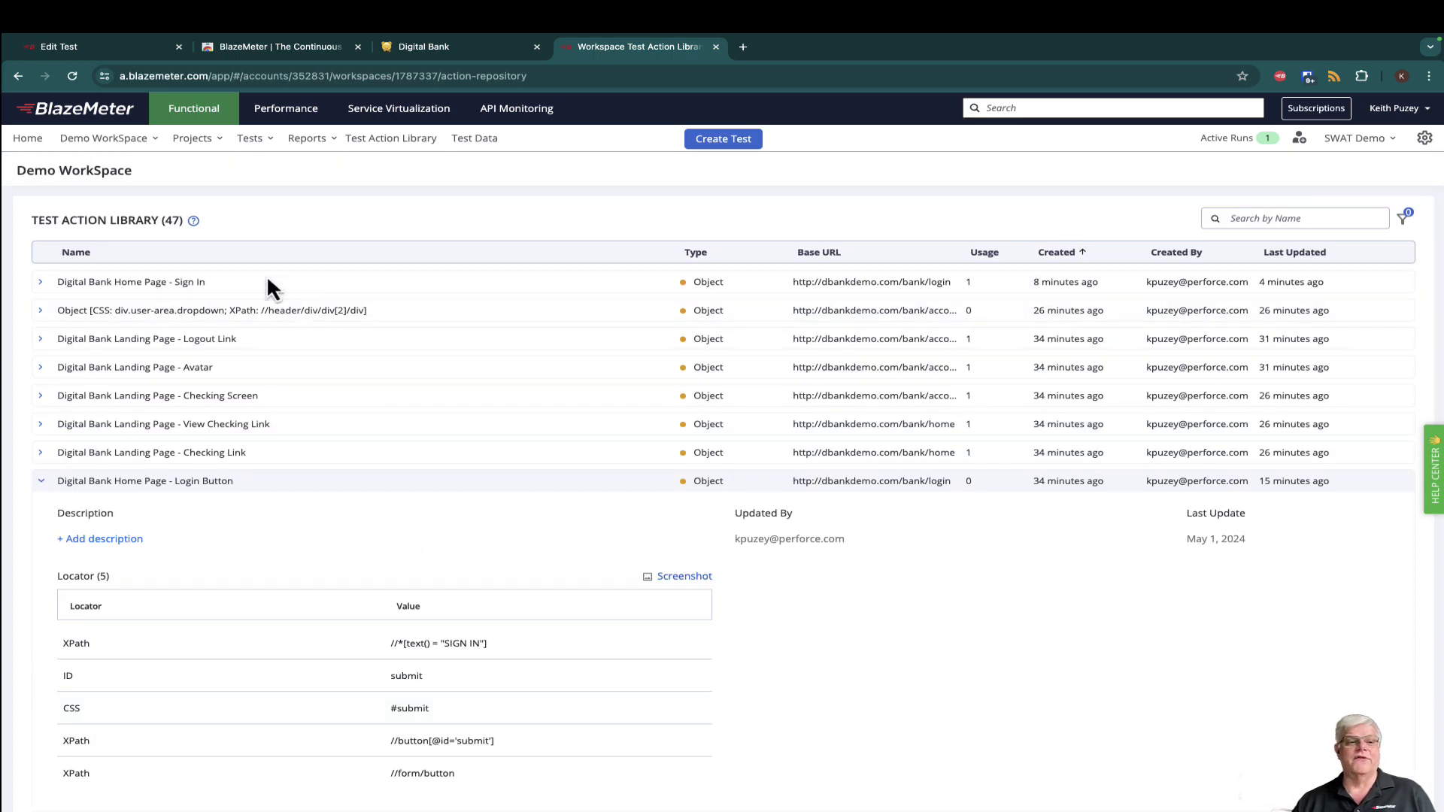
{"action": "left_click", "coordinate": [44, 149]}
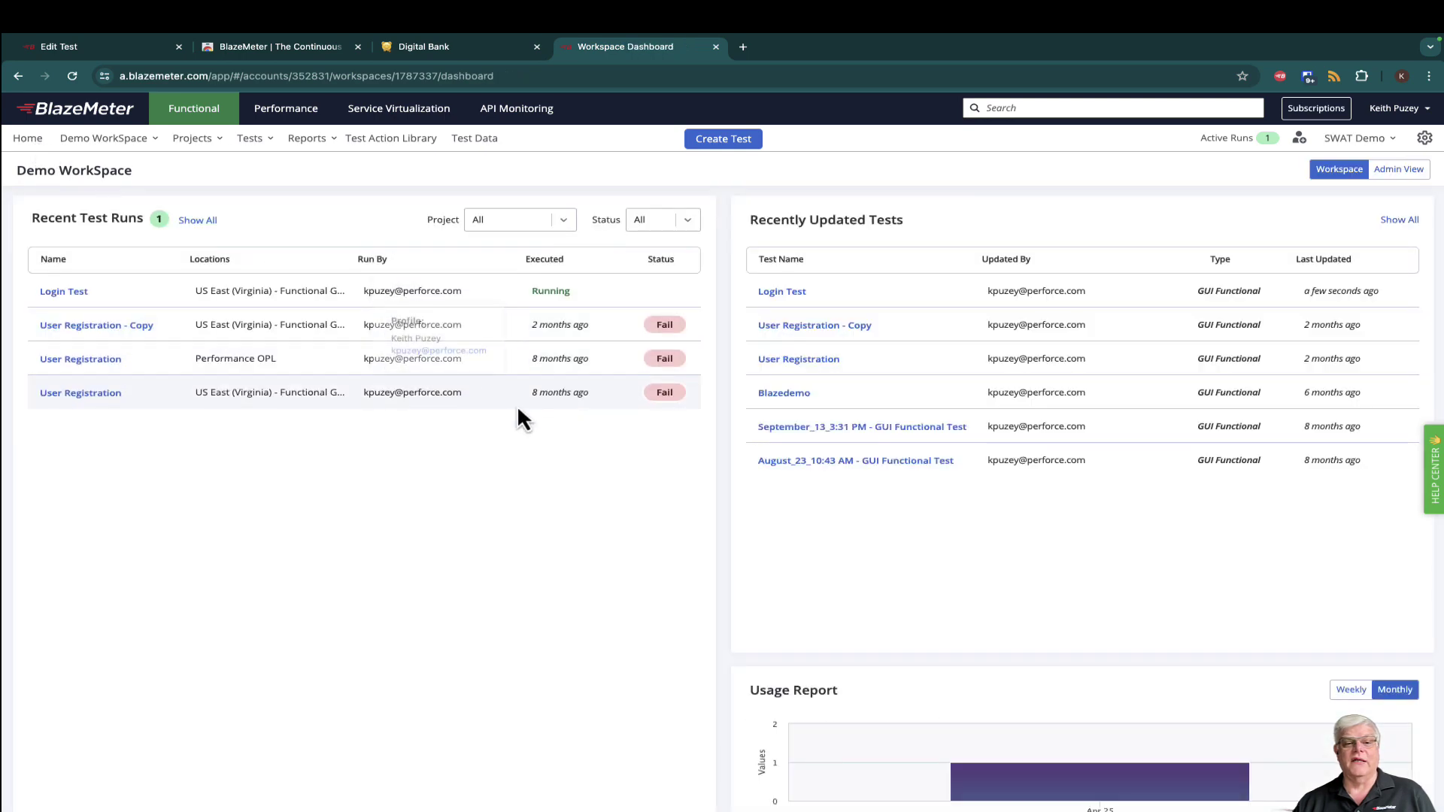
Open the passed Login Test run and seek its video to 00:00:48 and the username login steps
{"action": "left_click", "coordinate": [69, 294]}
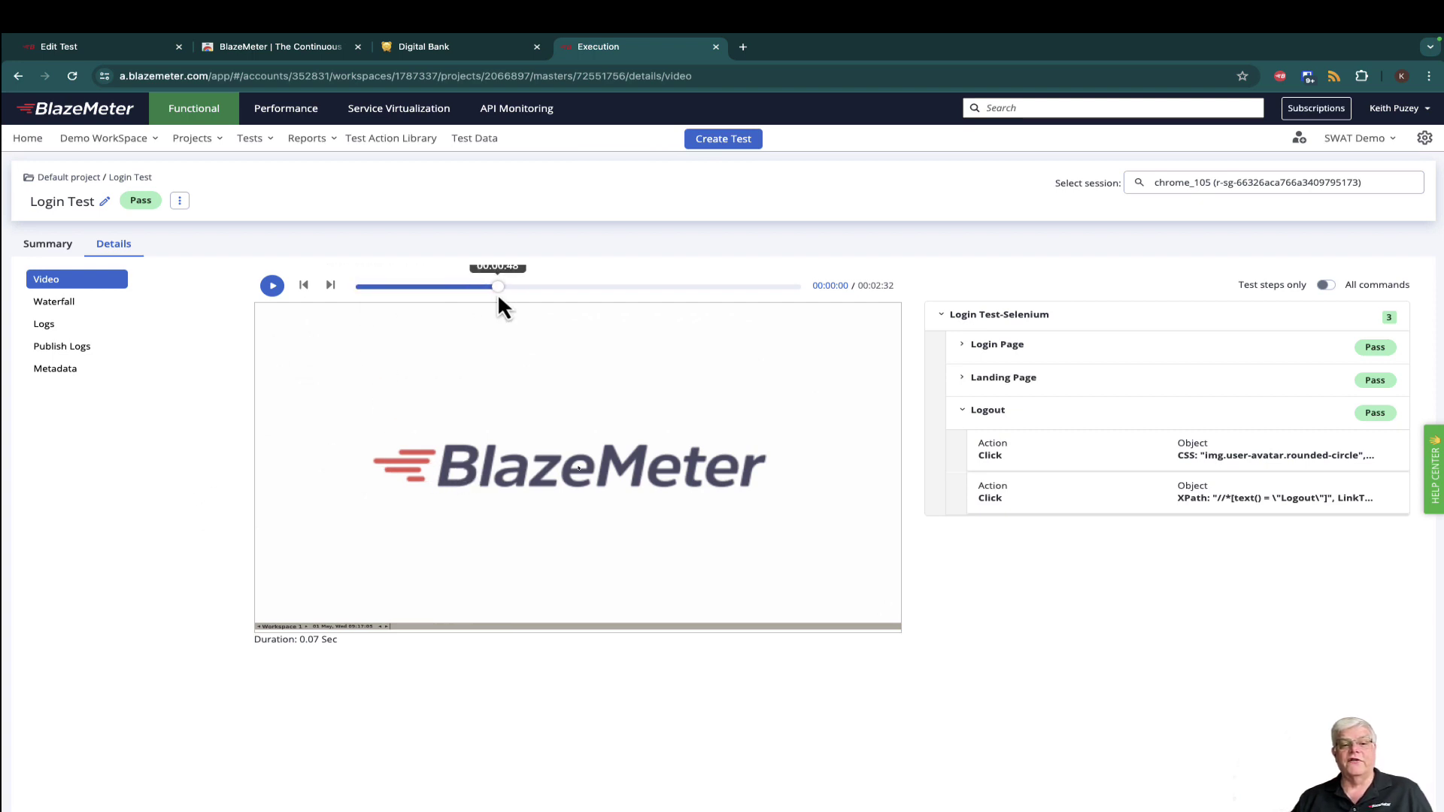
{"action": "left_click_drag", "start_coordinate": [498, 292], "coordinate": [499, 292]}
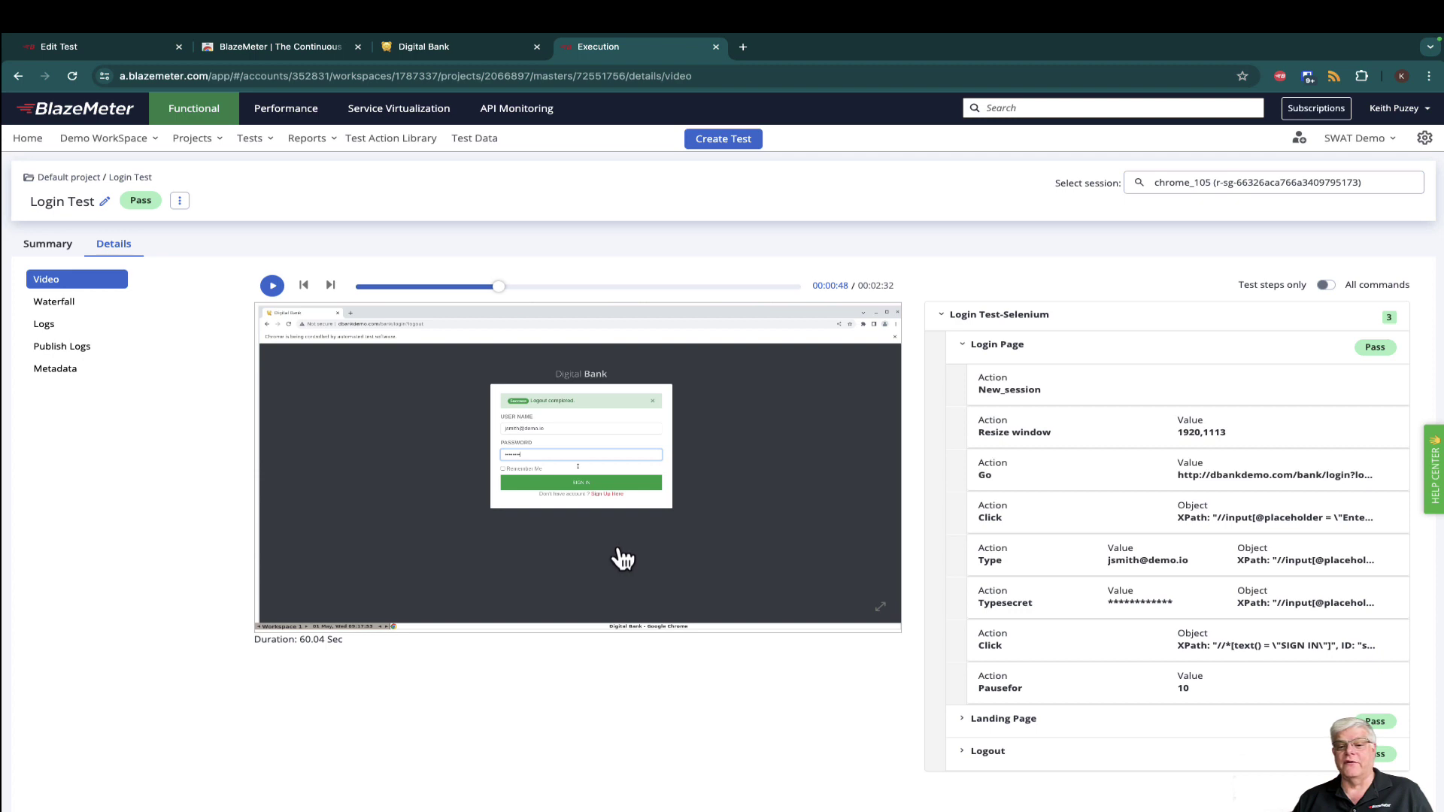
{"action": "left_click", "coordinate": [1147, 572]}
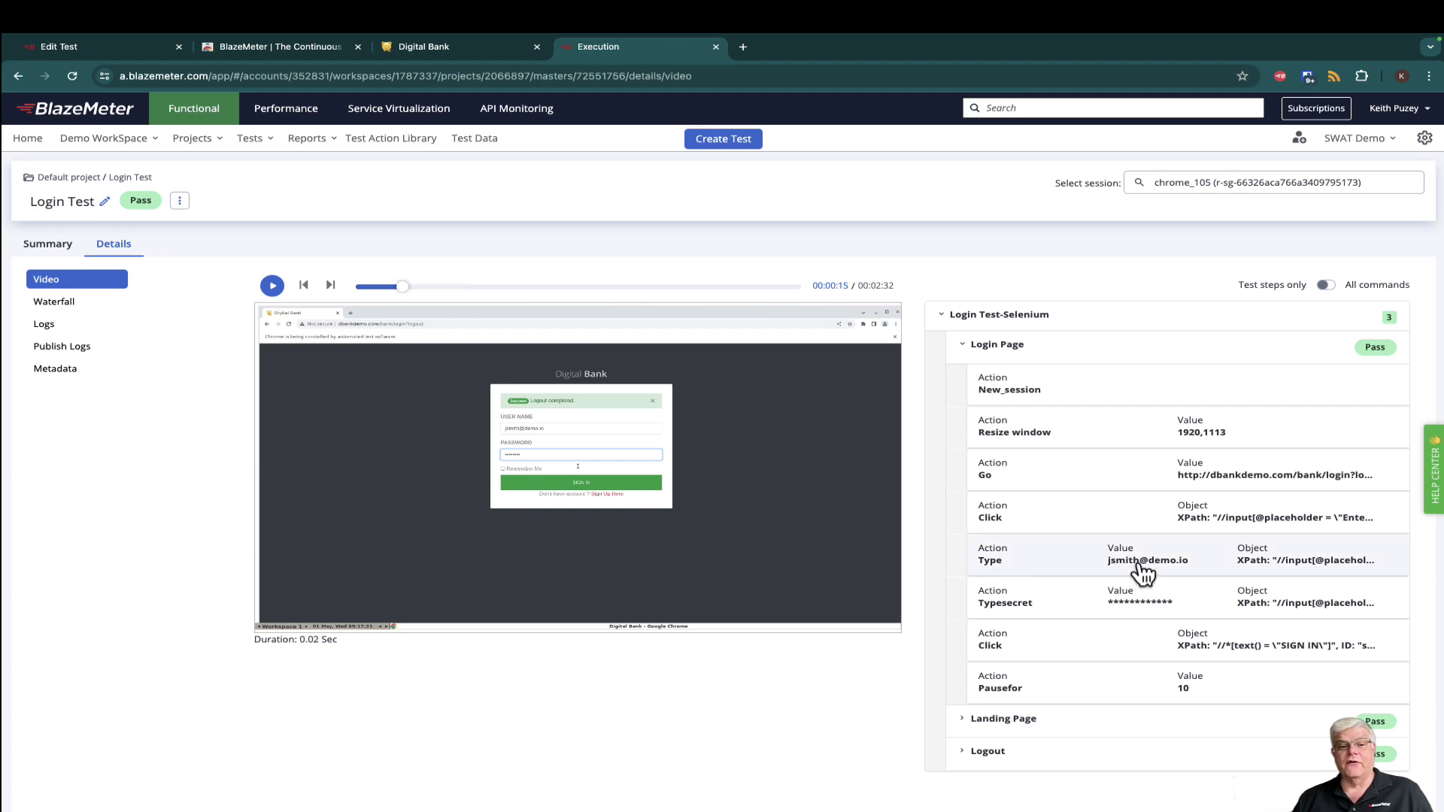
{"action": "left_click", "coordinate": [1175, 611]}
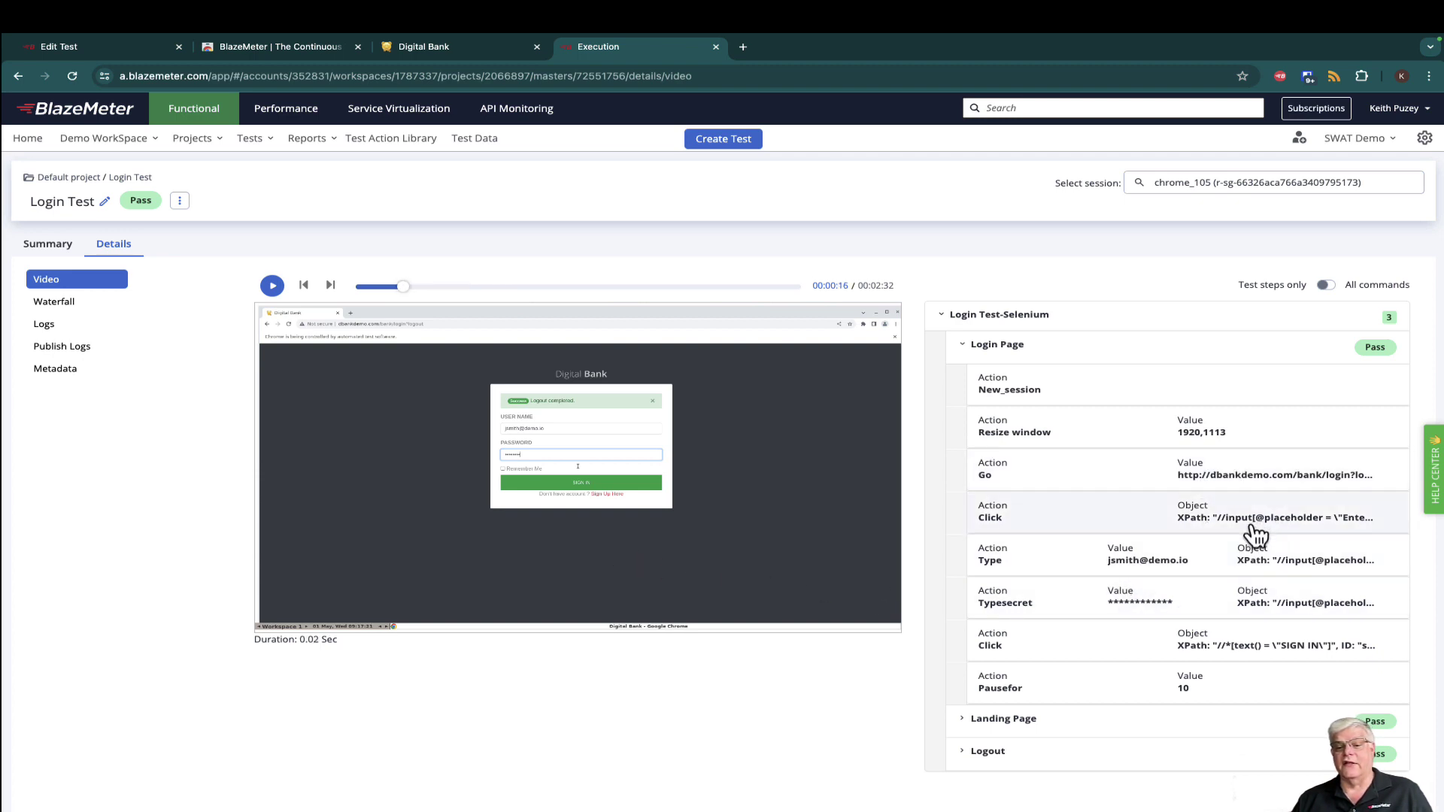
Review Landing Page and Login Page step results, seeking the video to View Checking and login page load
{"action": "left_click", "coordinate": [964, 722]}
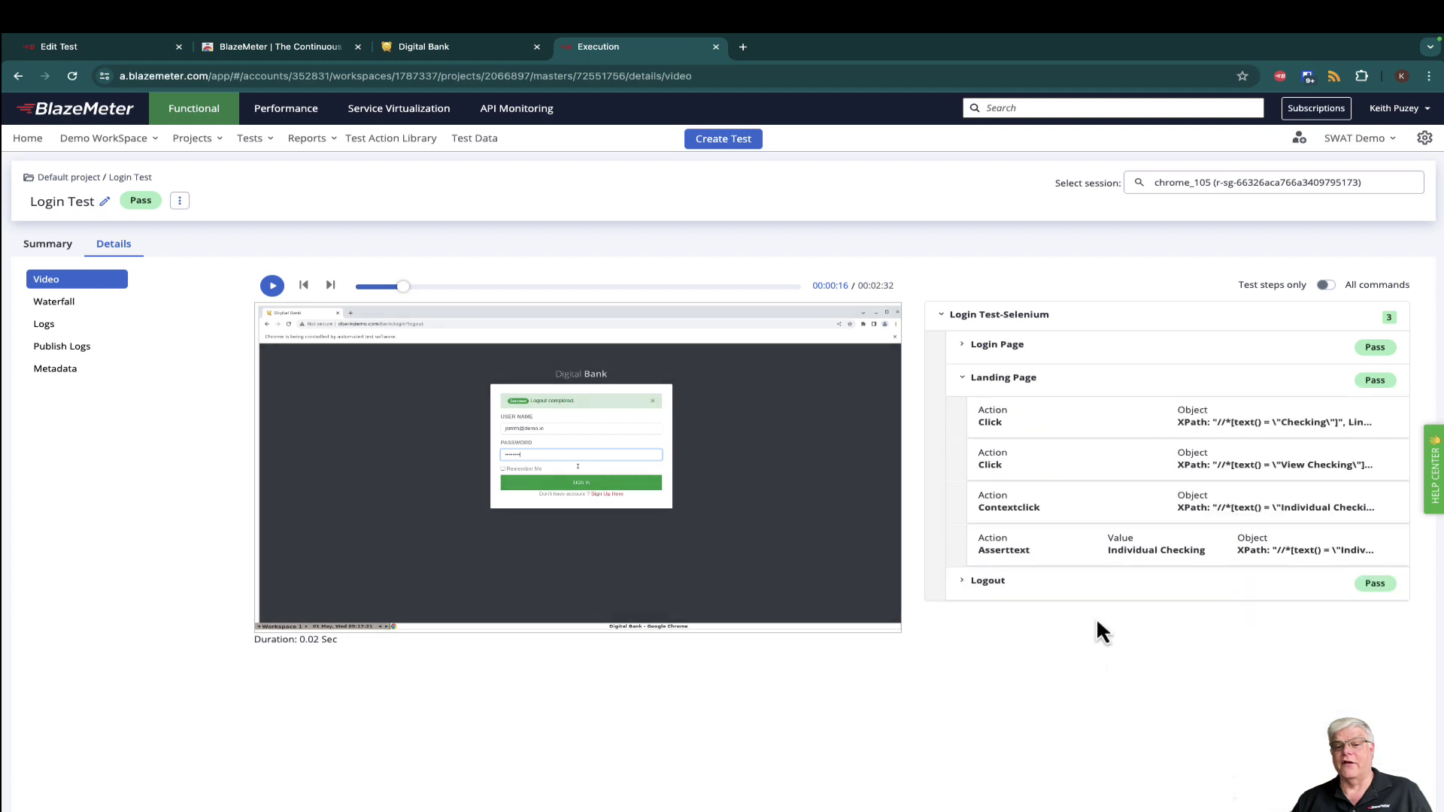
{"action": "left_click", "coordinate": [1193, 466]}
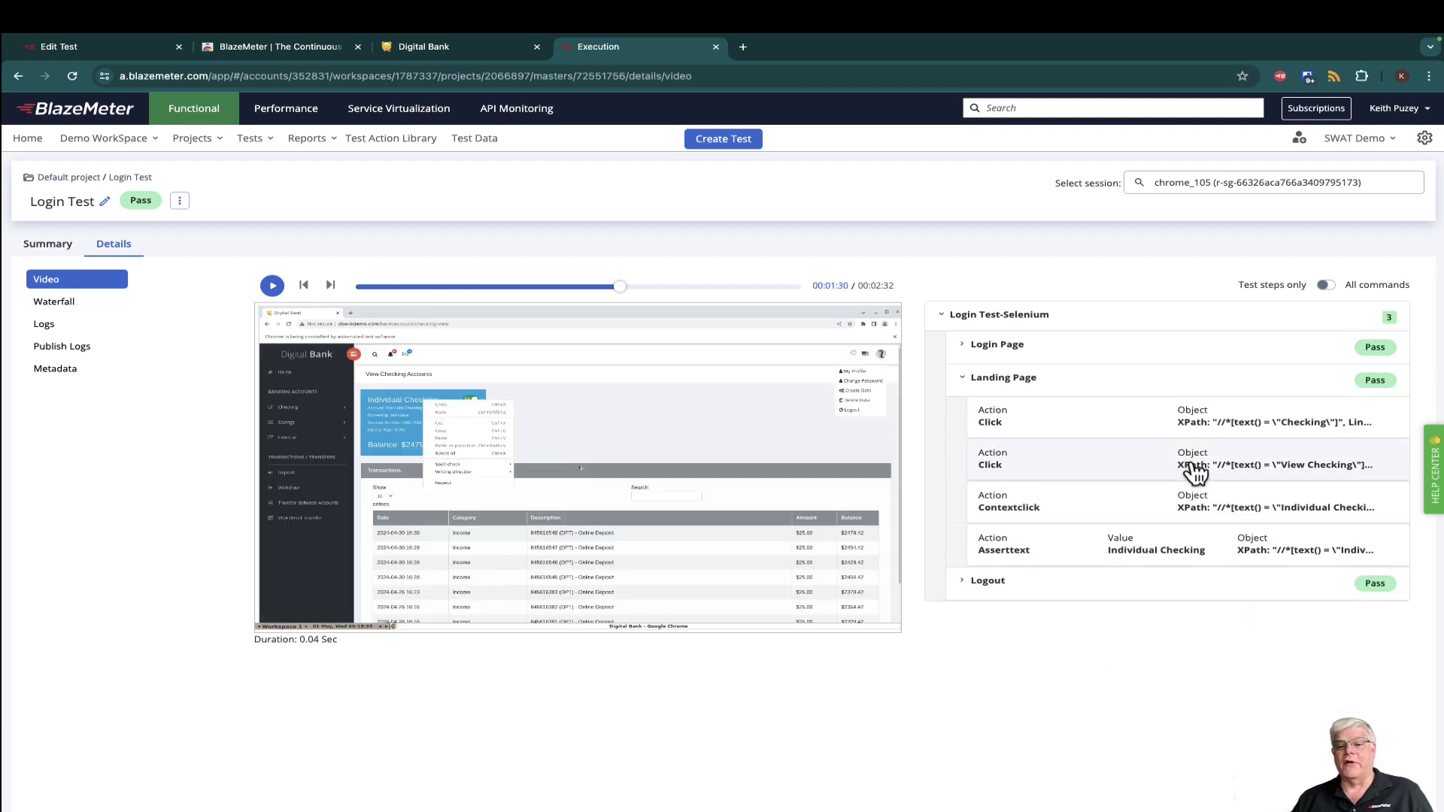
{"action": "left_click", "coordinate": [1012, 348]}
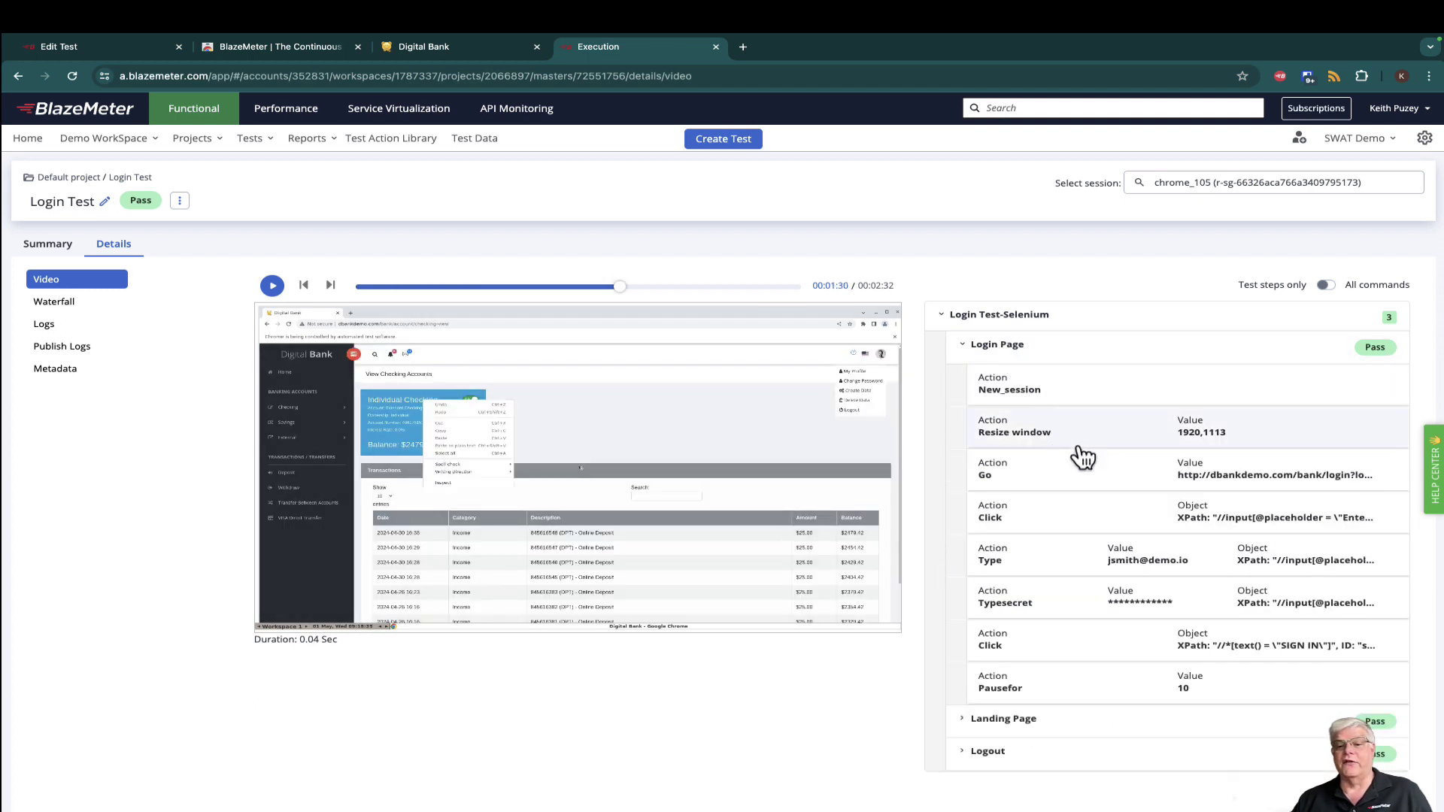
{"action": "left_click", "coordinate": [1140, 478]}
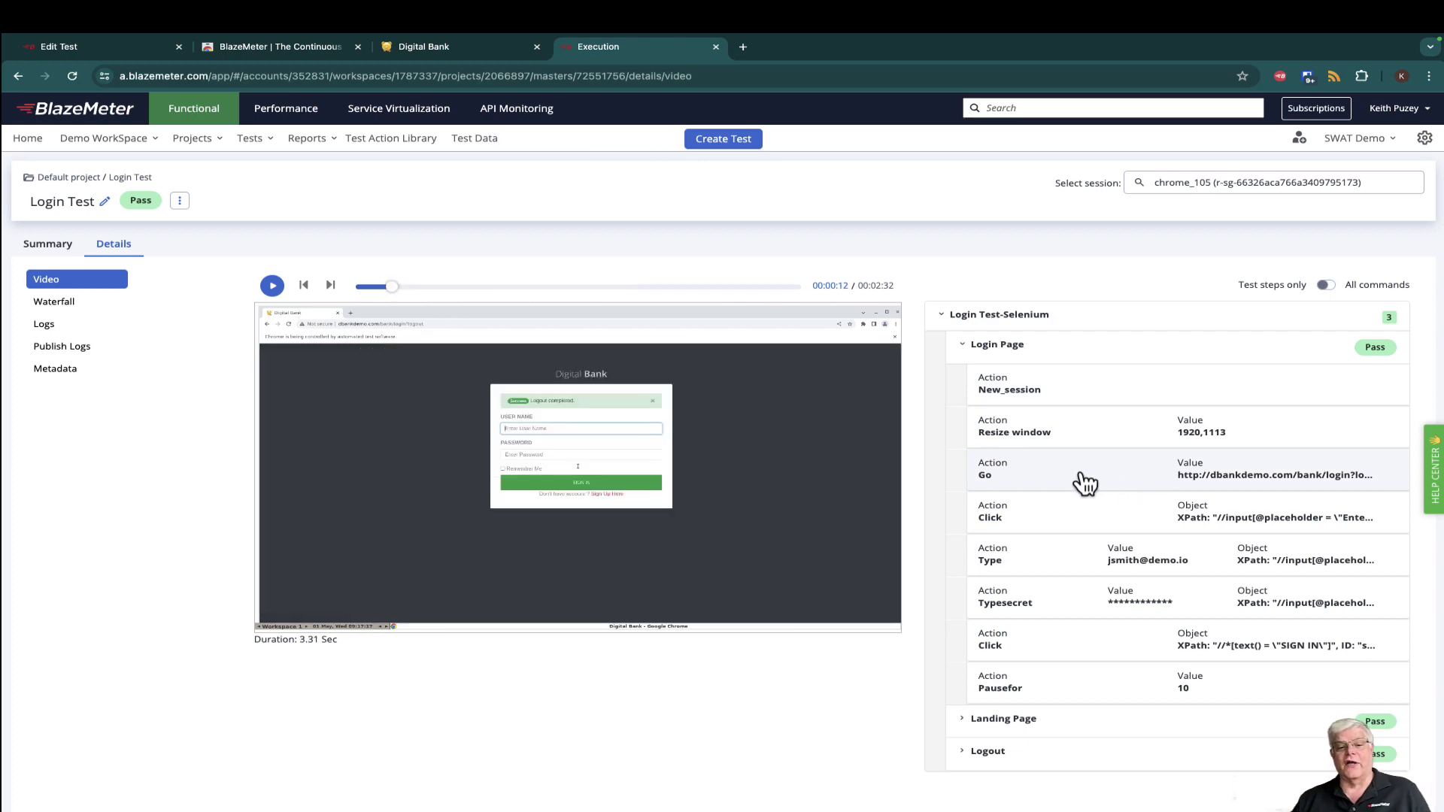
Watch the session video full screen, exit, and show the network requests waterfall
{"action": "double_click", "coordinate": [895, 613]}
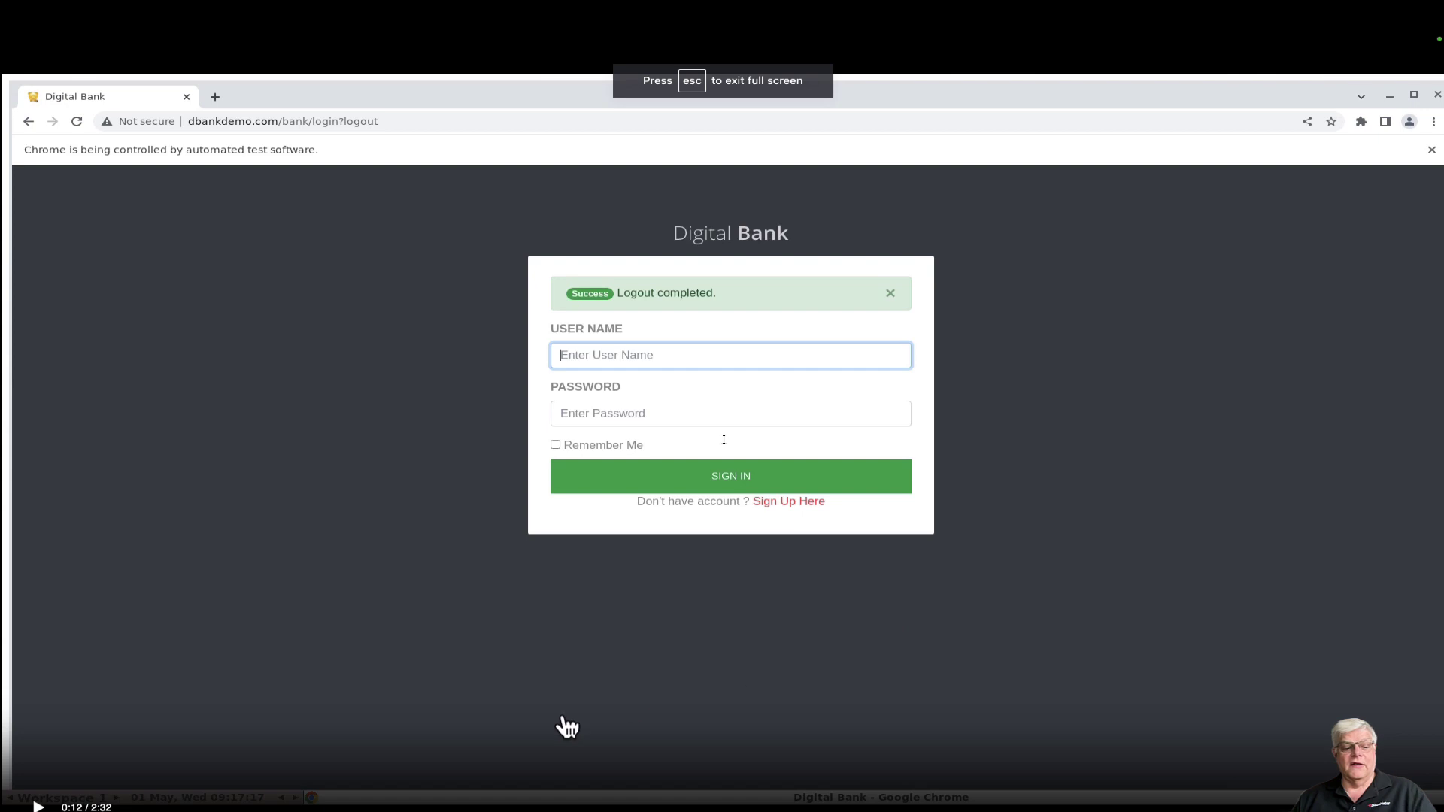
{"action": "key", "text": "Escape"}
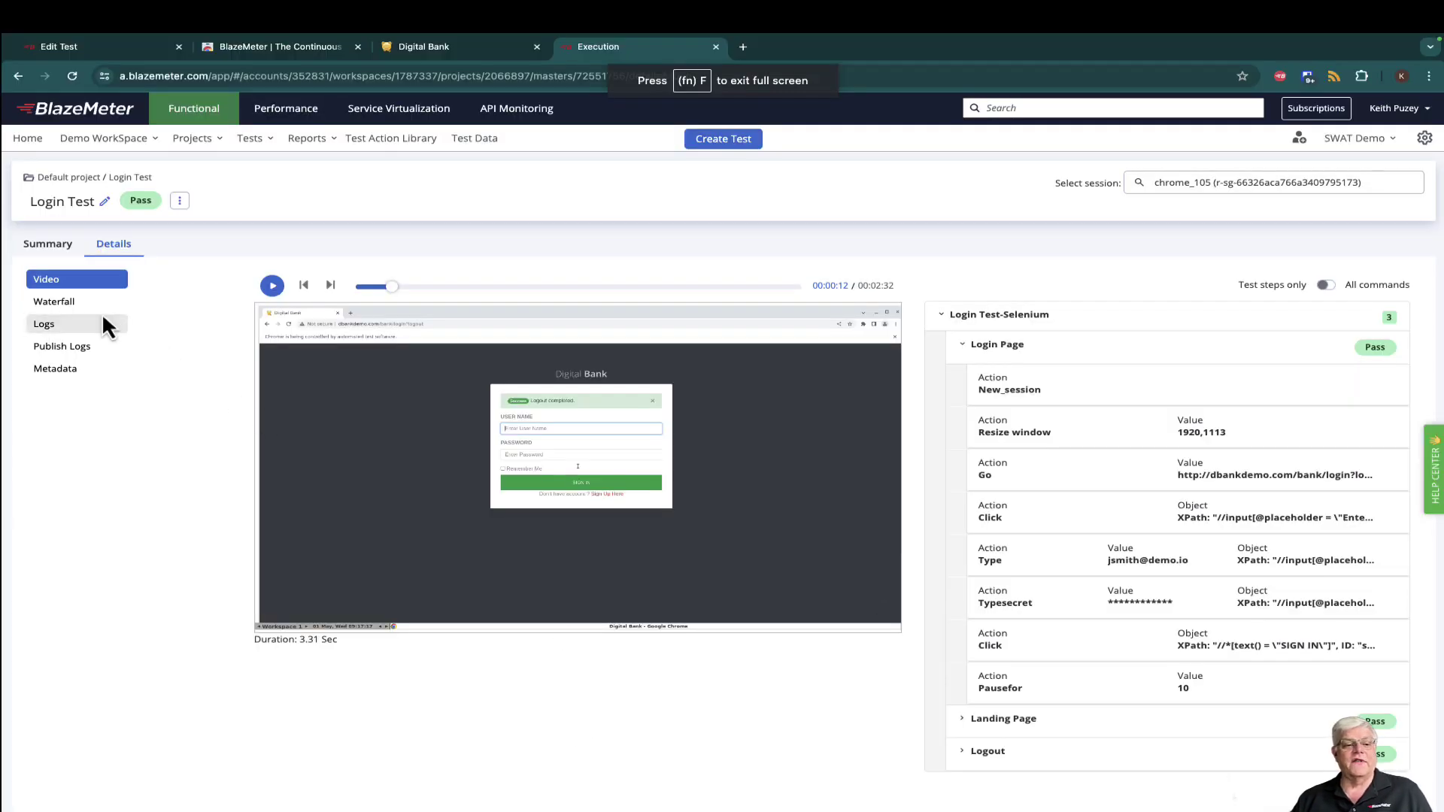
{"action": "left_click", "coordinate": [70, 305]}
{"action": "left_click", "coordinate": [329, 345]}
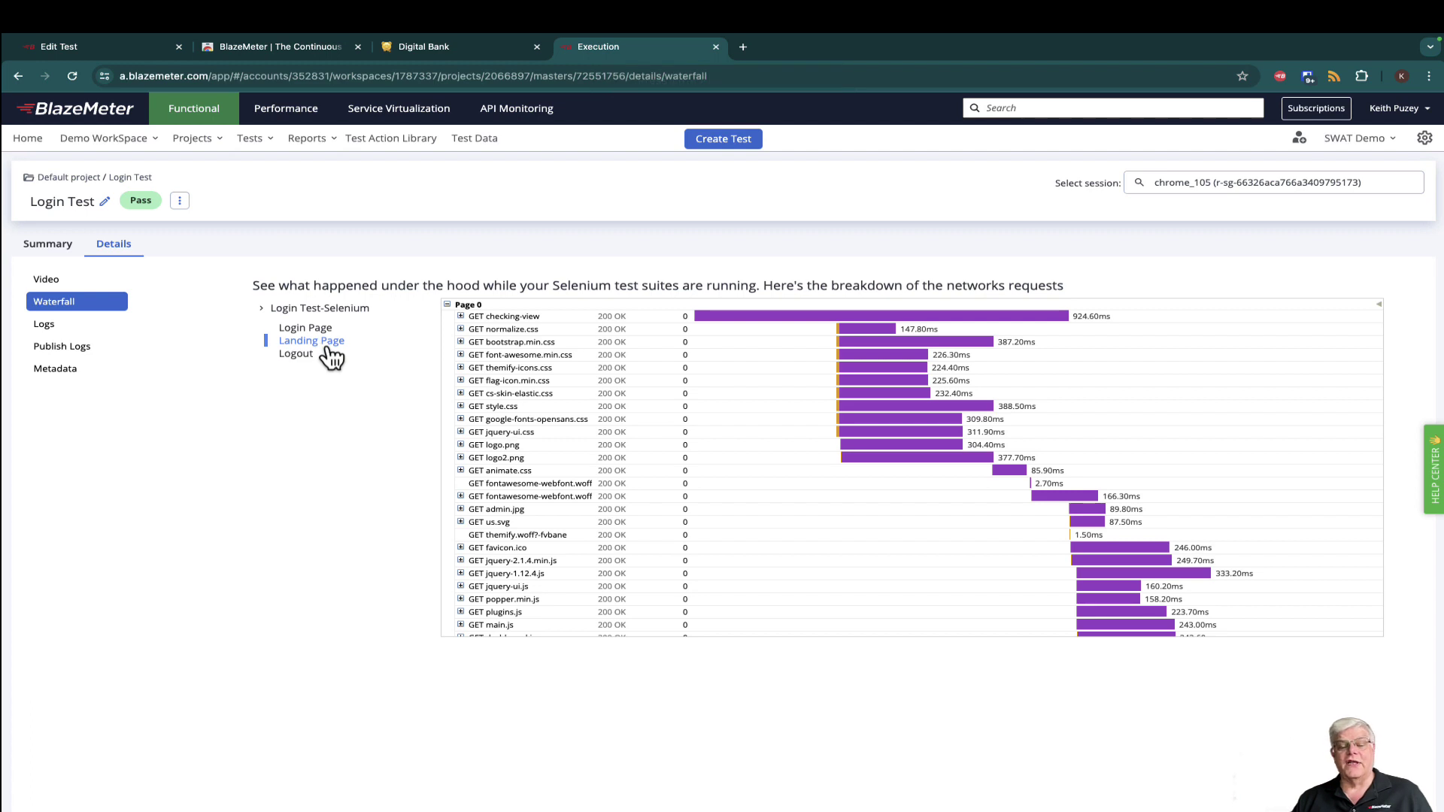
{"action": "mouse_move", "coordinate": [844, 413]}
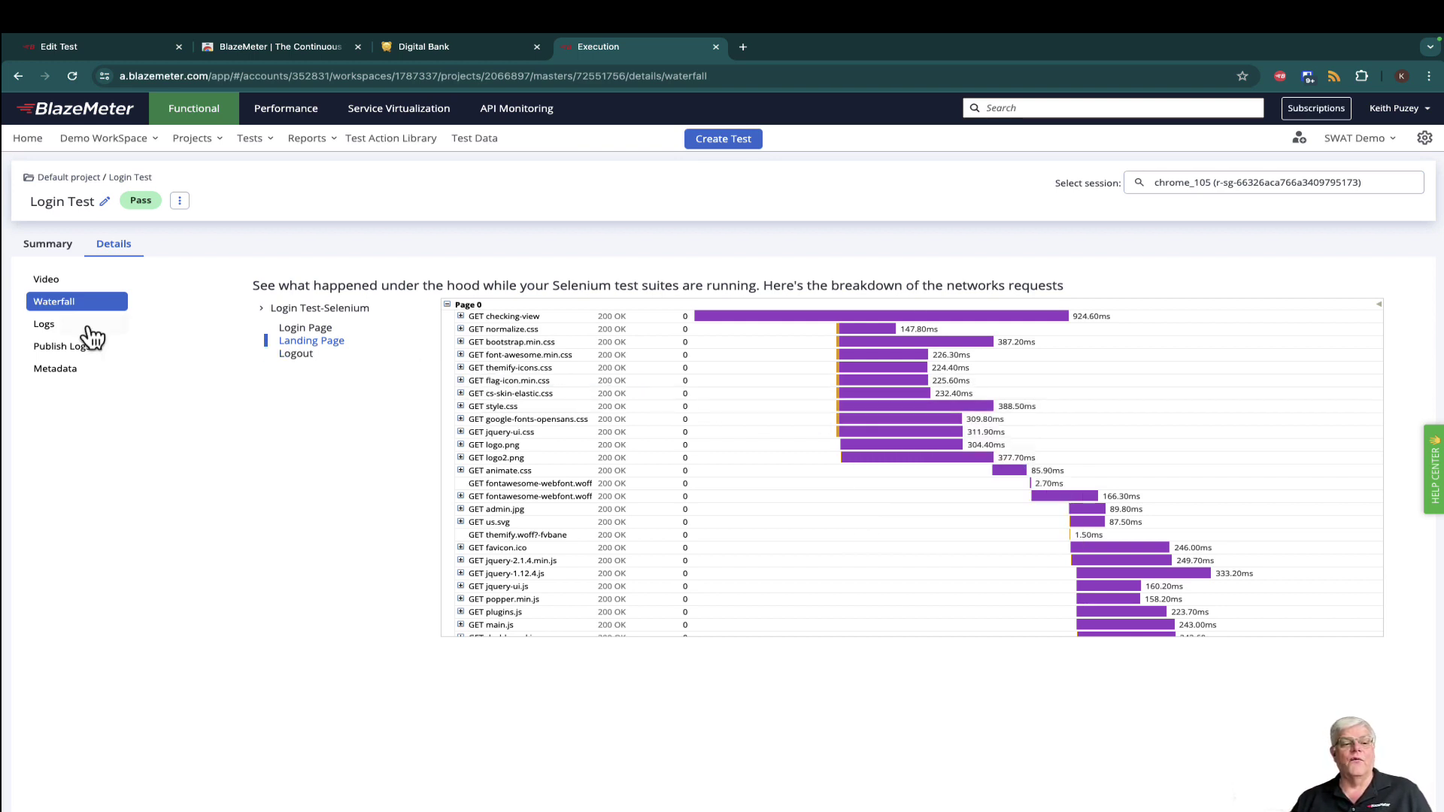
{"action": "left_click", "coordinate": [51, 327]}
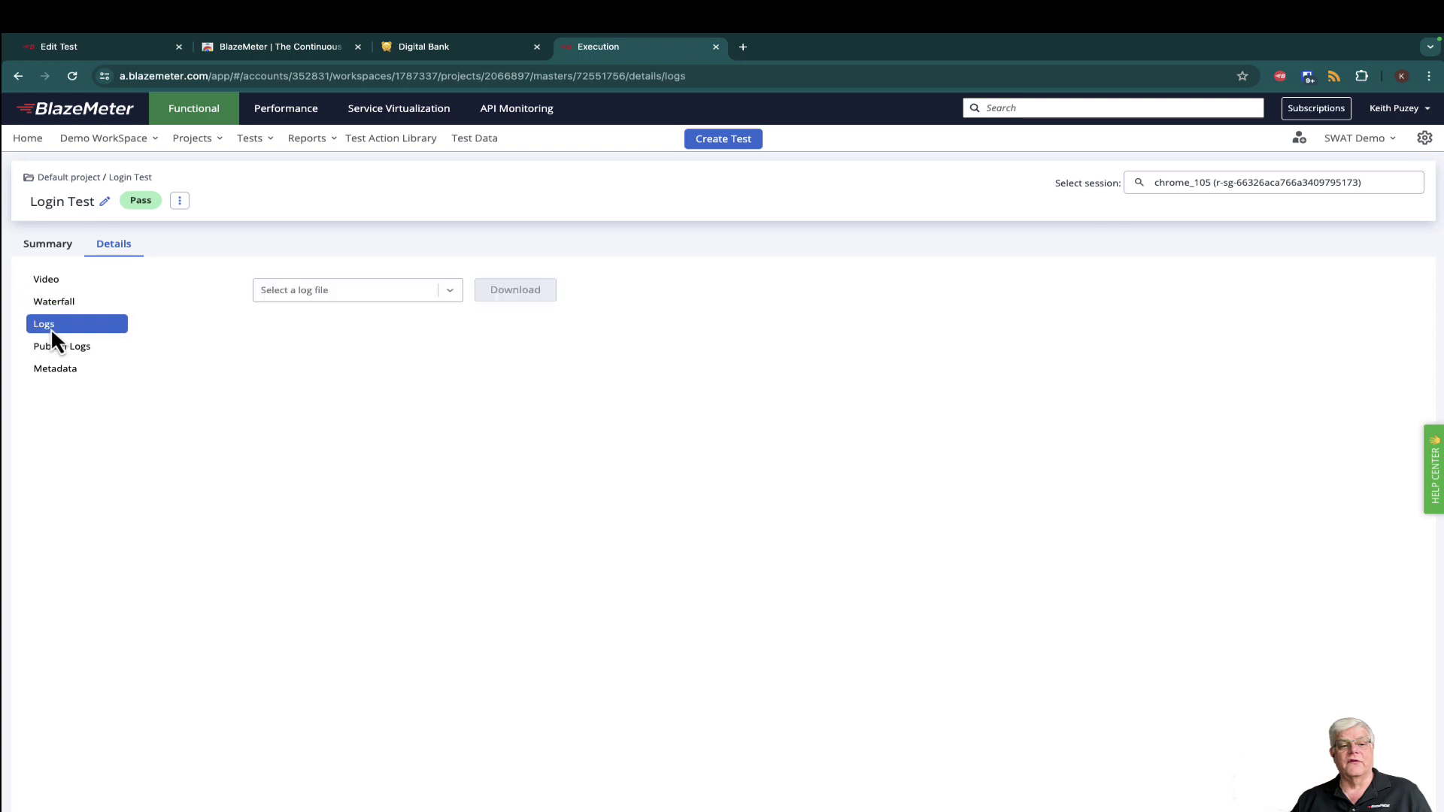
{"action": "left_click", "coordinate": [283, 290]}
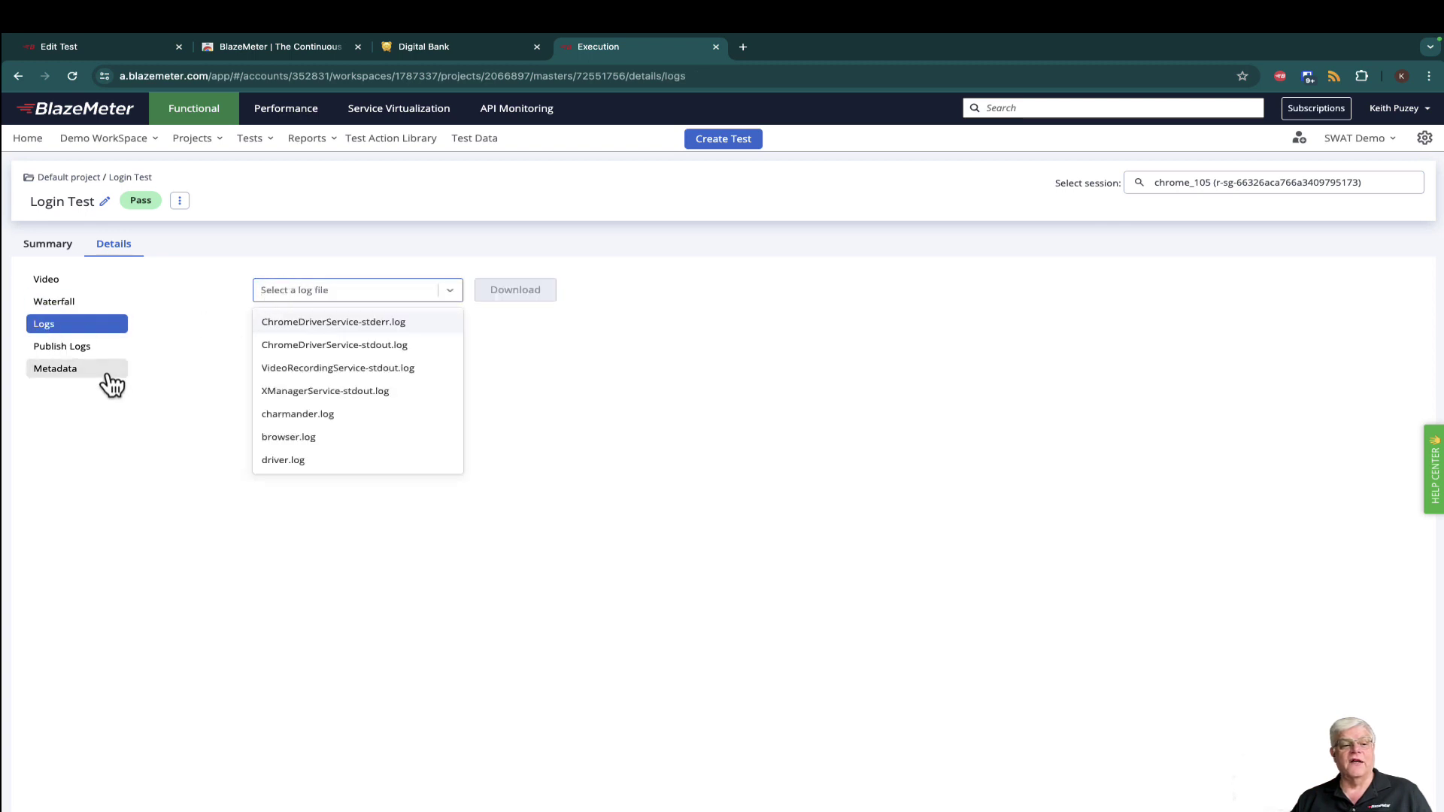
{"action": "left_click", "coordinate": [87, 359]}
{"action": "left_click", "coordinate": [86, 359]}
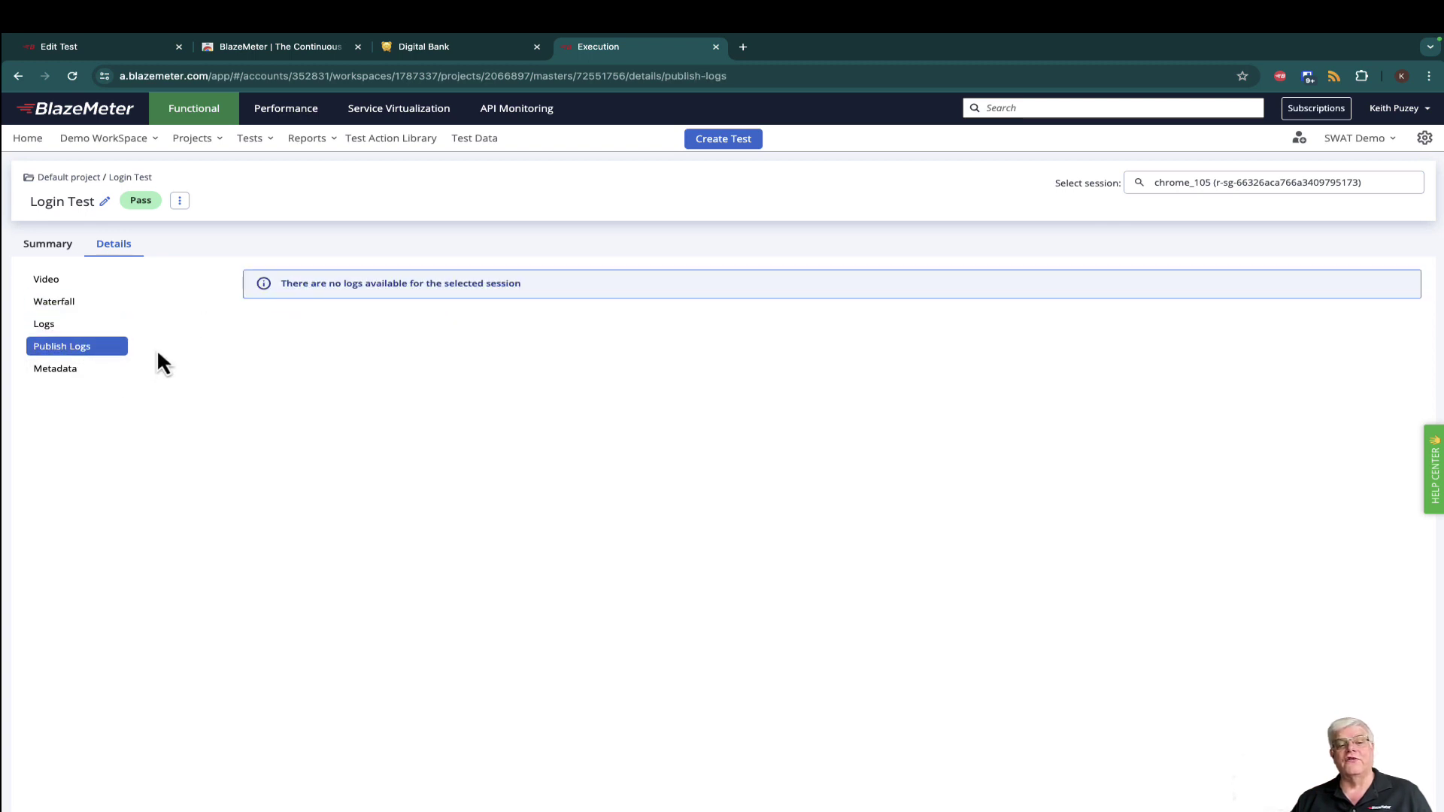
{"action": "left_click", "coordinate": [61, 284]}
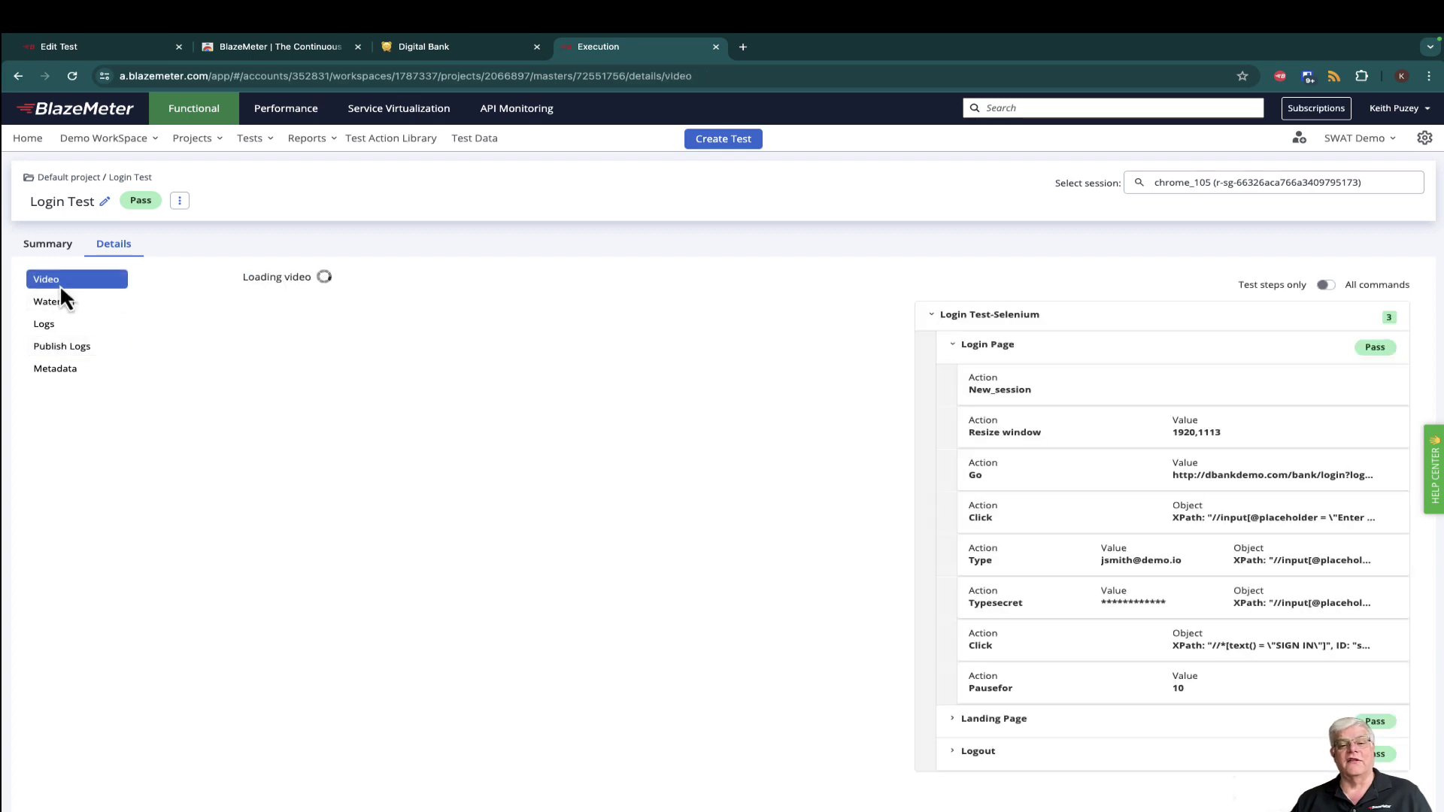